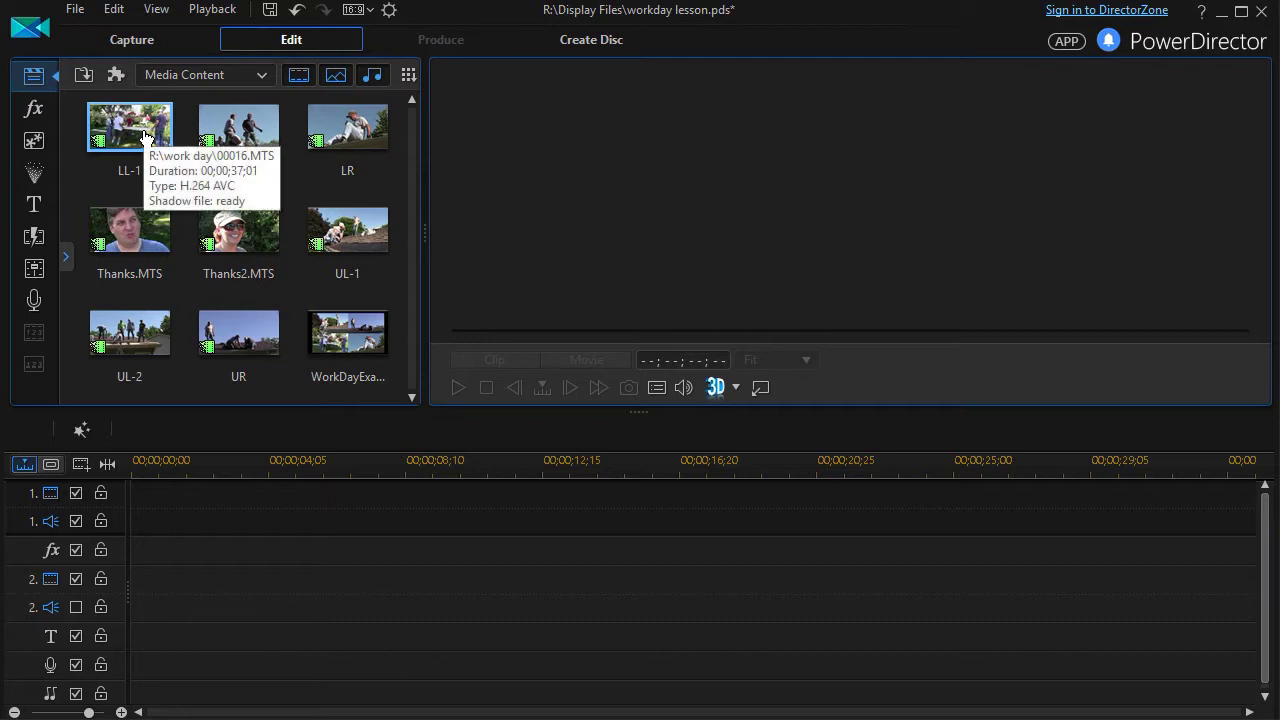
- Place the LL-1 clip, video and audio, at the start of video track 1
left_click_drag(145, 137, 145, 514)
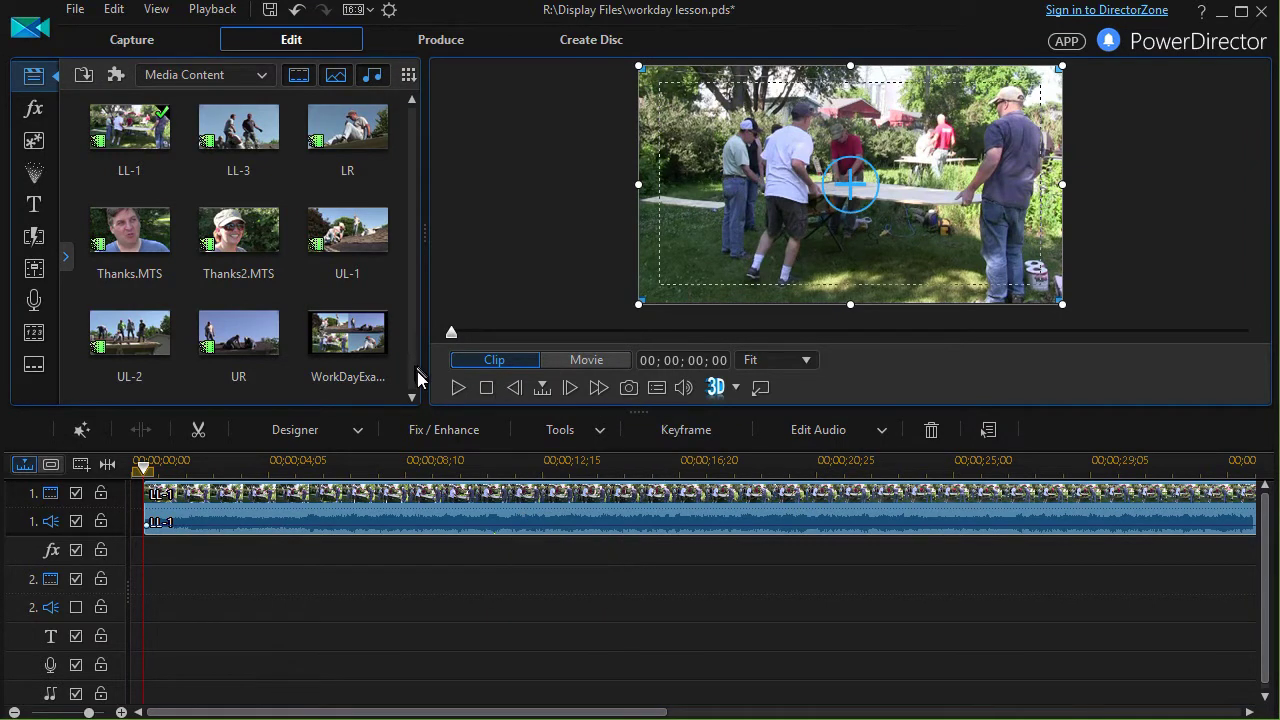
- Preview LL-1 with play and pause, then delete it to leave the timeline empty
left_click(459, 389)
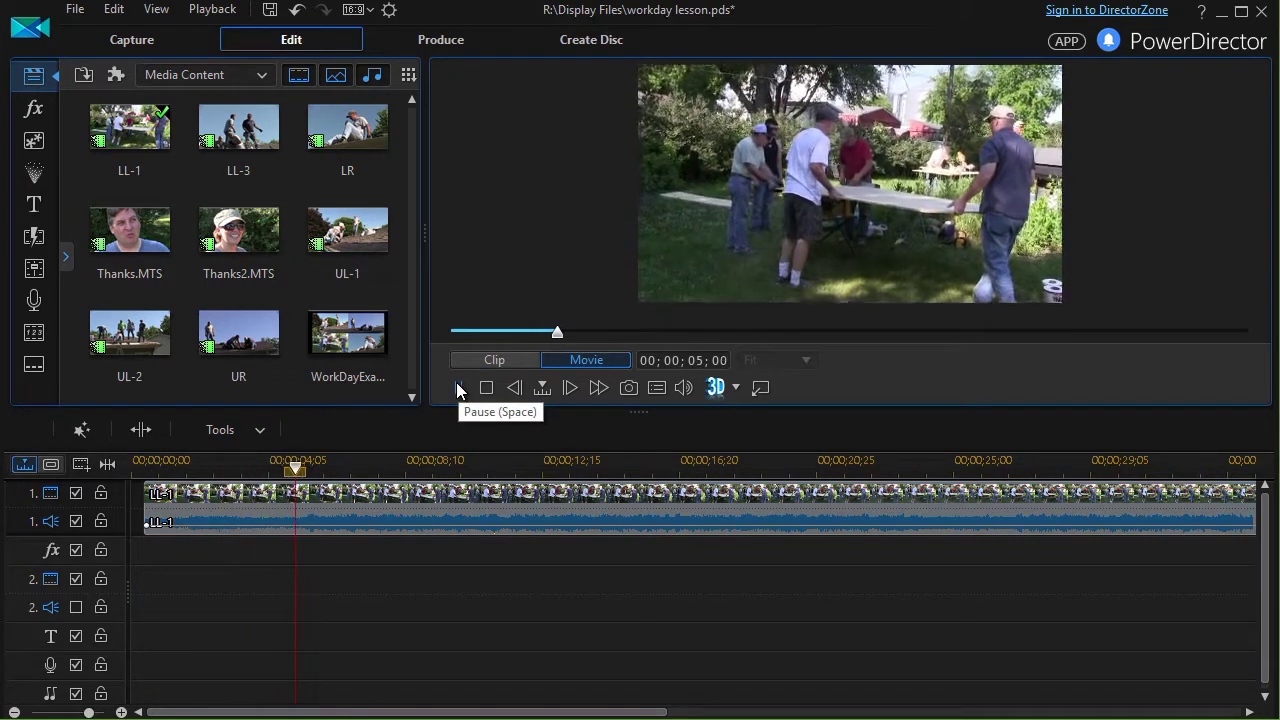
left_click(459, 389)
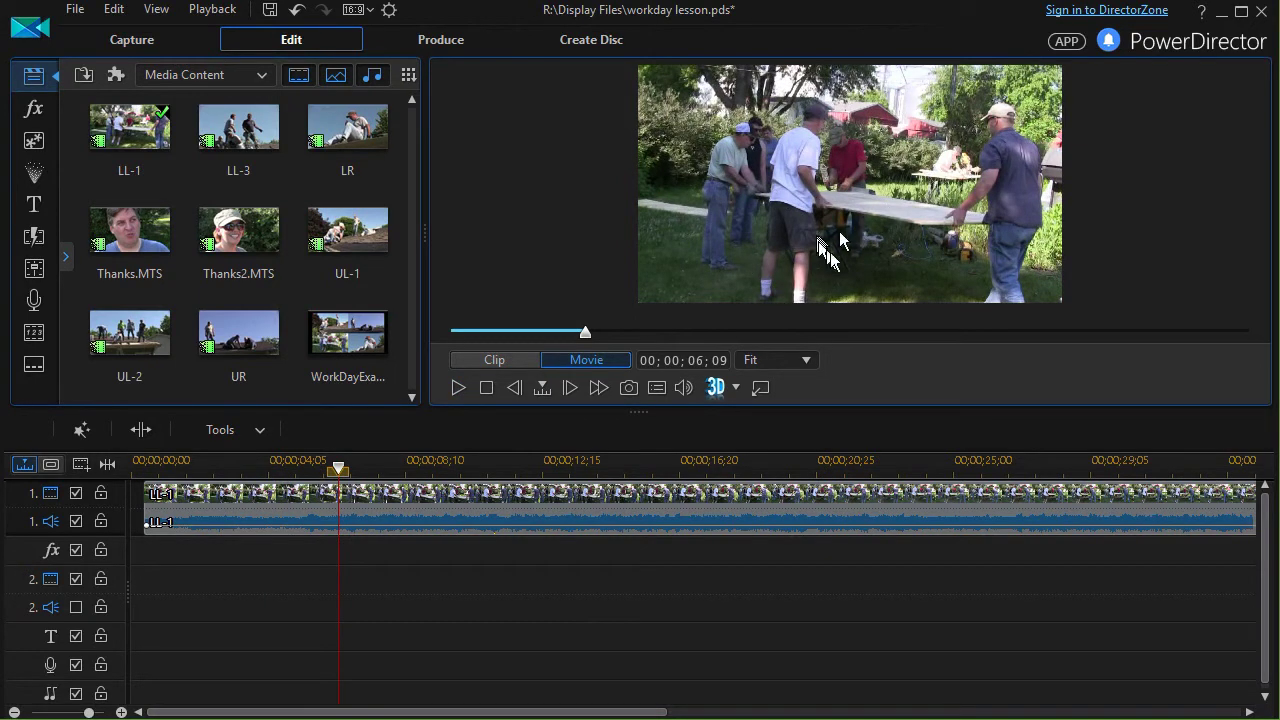
left_click(609, 507)
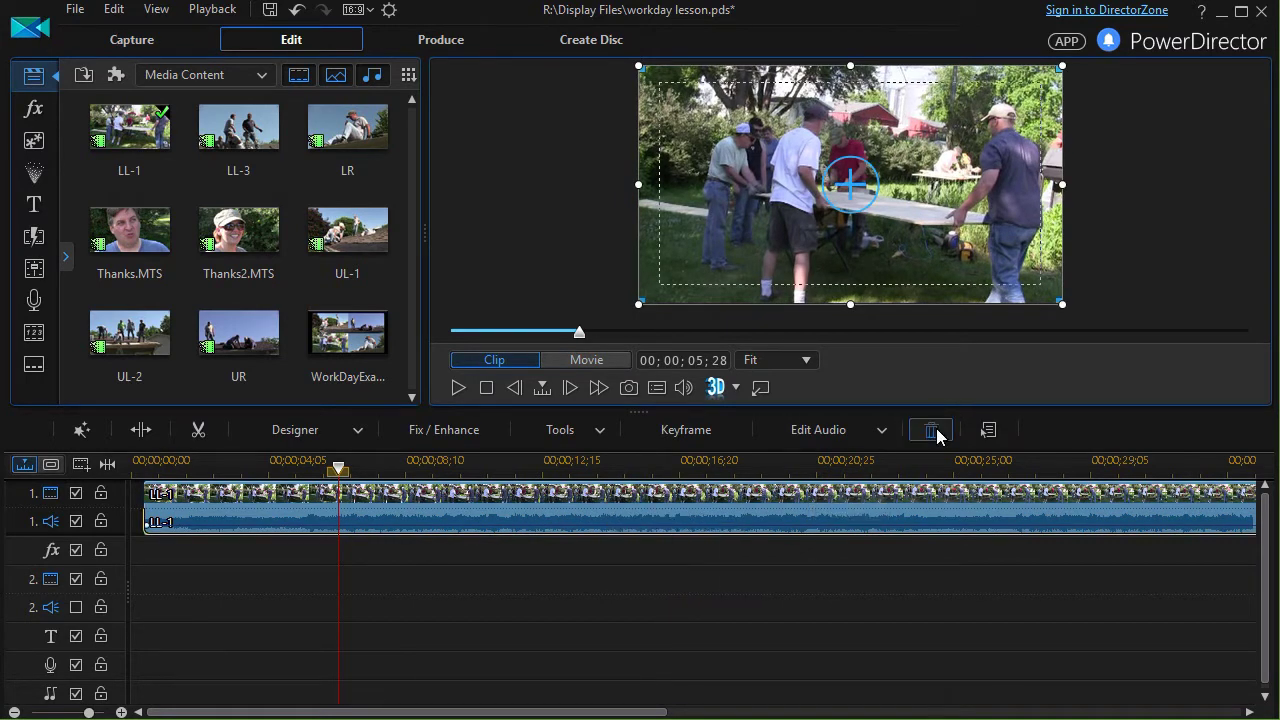
left_click(940, 430)
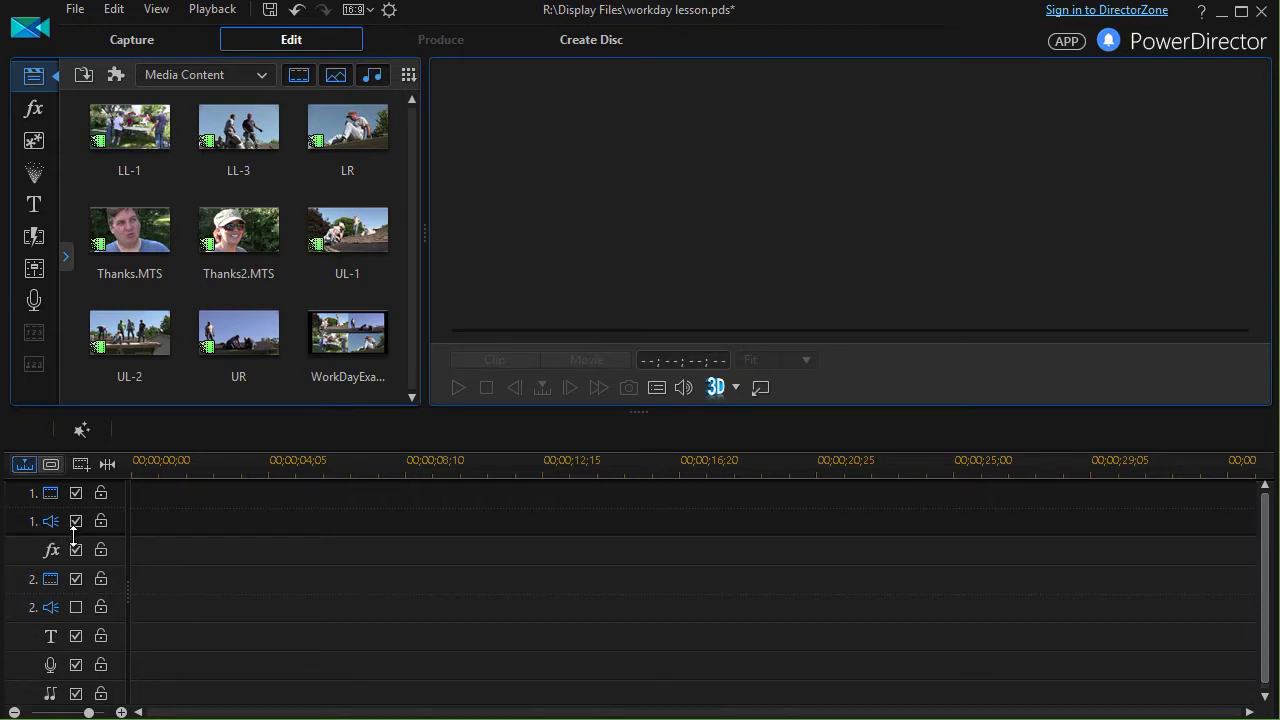
- Add 2 new video tracks below Track 2 through the Add Tracks dialog
right_click(17, 524)
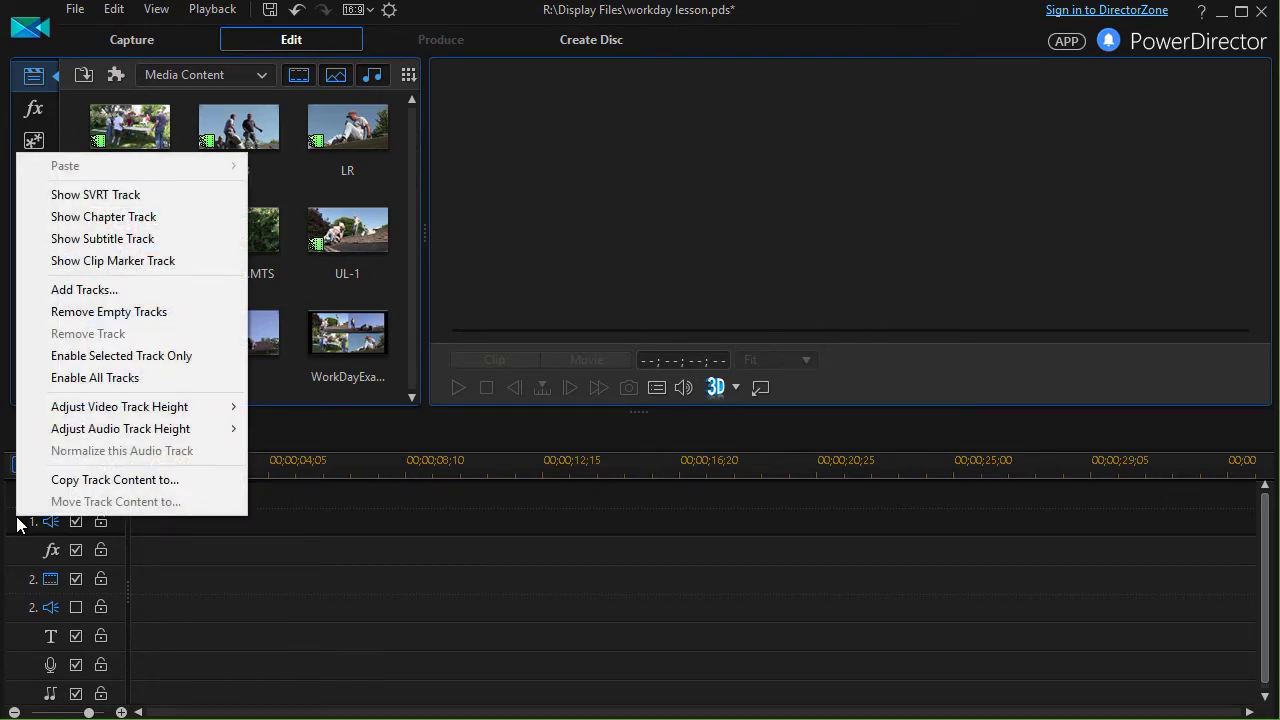
left_click(121, 292)
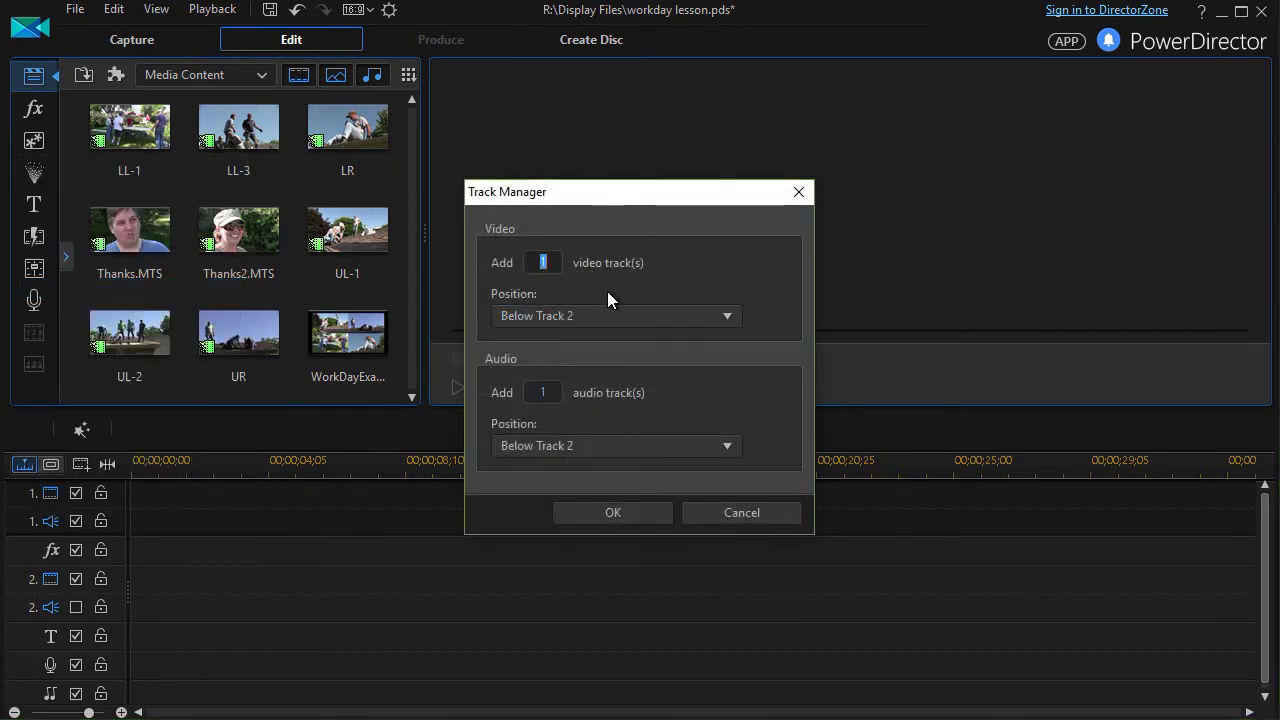
type("2")
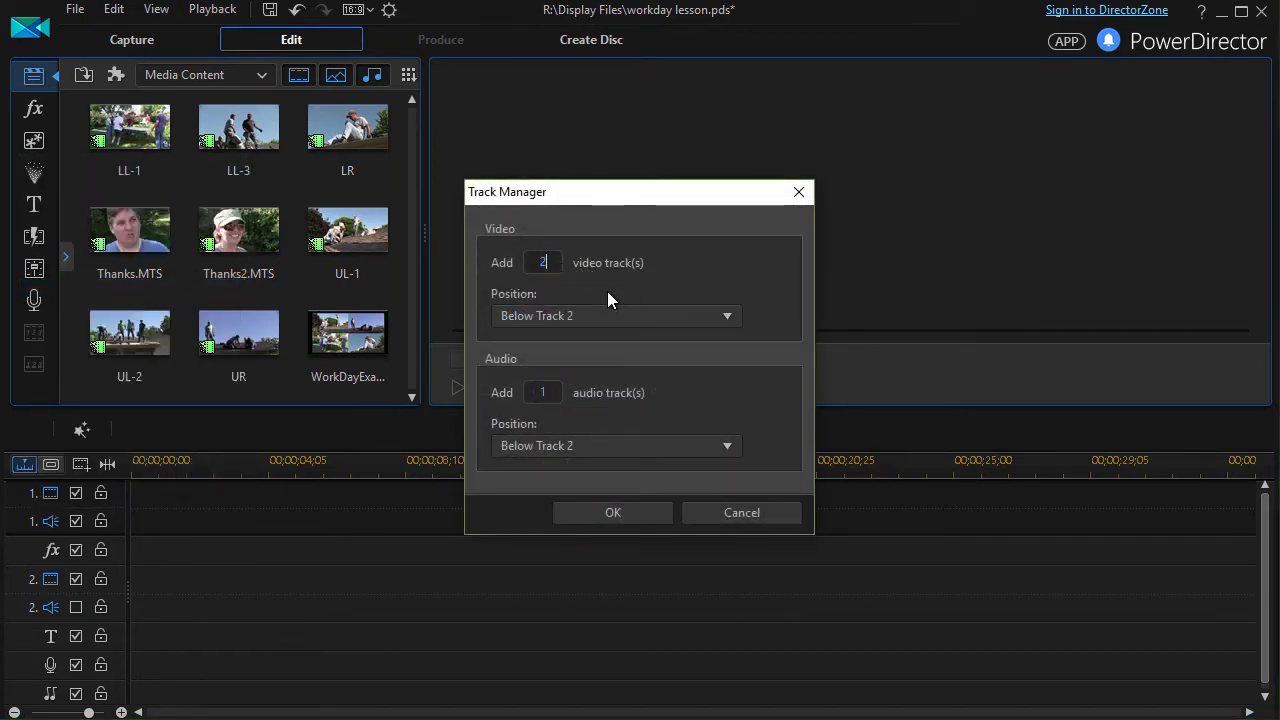
left_click(628, 515)
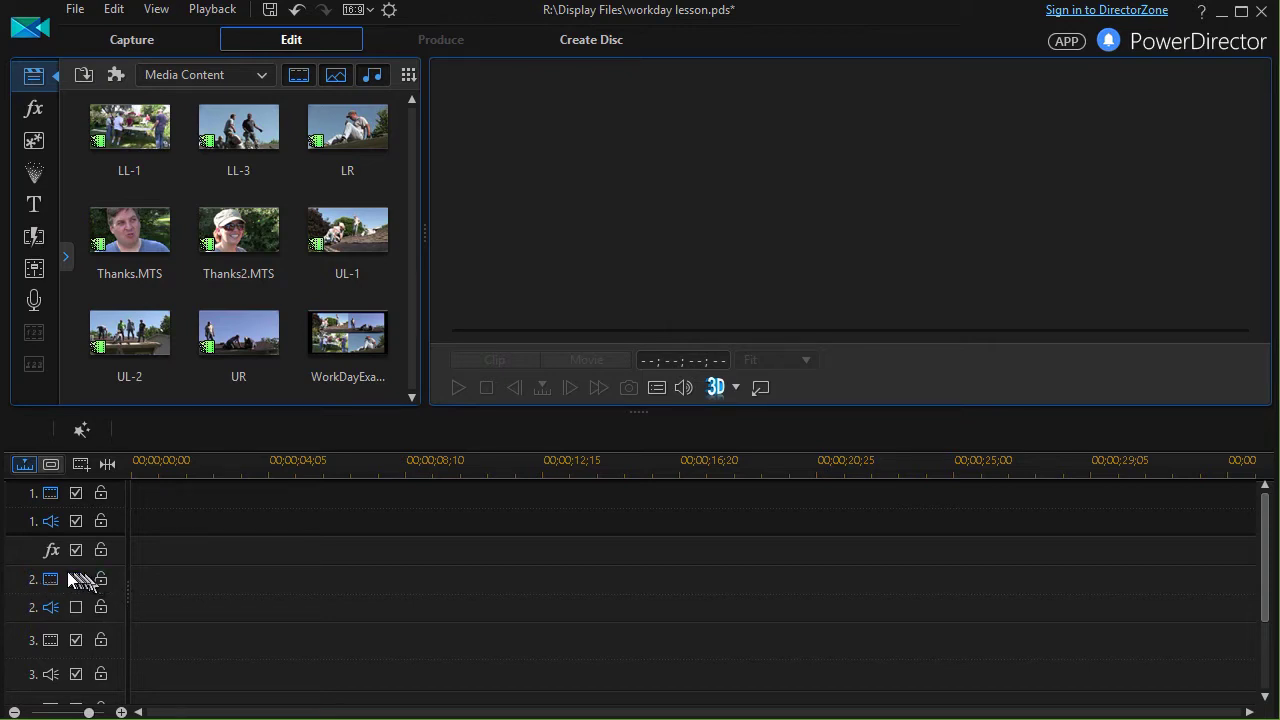
- Widen the track headers and rename tracks 1 and 2 to Upper Left and Upper right
left_click_drag(125, 591, 239, 607)
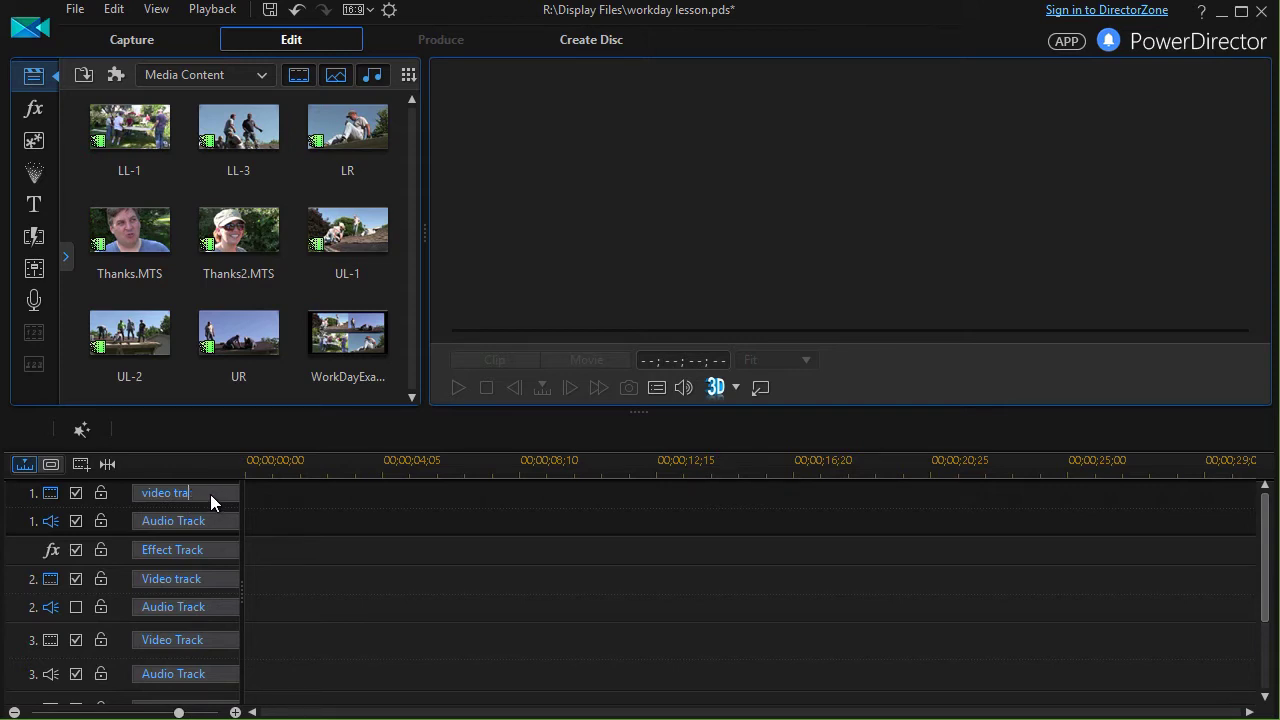
key("BackSpace")
key("BackSpace")
key("BackSpace")
key("BackSpace")
key("BackSpace")
key("BackSpace")
key("BackSpace")
key("BackSpace")
key("BackSpace")
key("BackSpace")
type("Upper")
left_click_drag(208, 579, 105, 583)
type("Up")
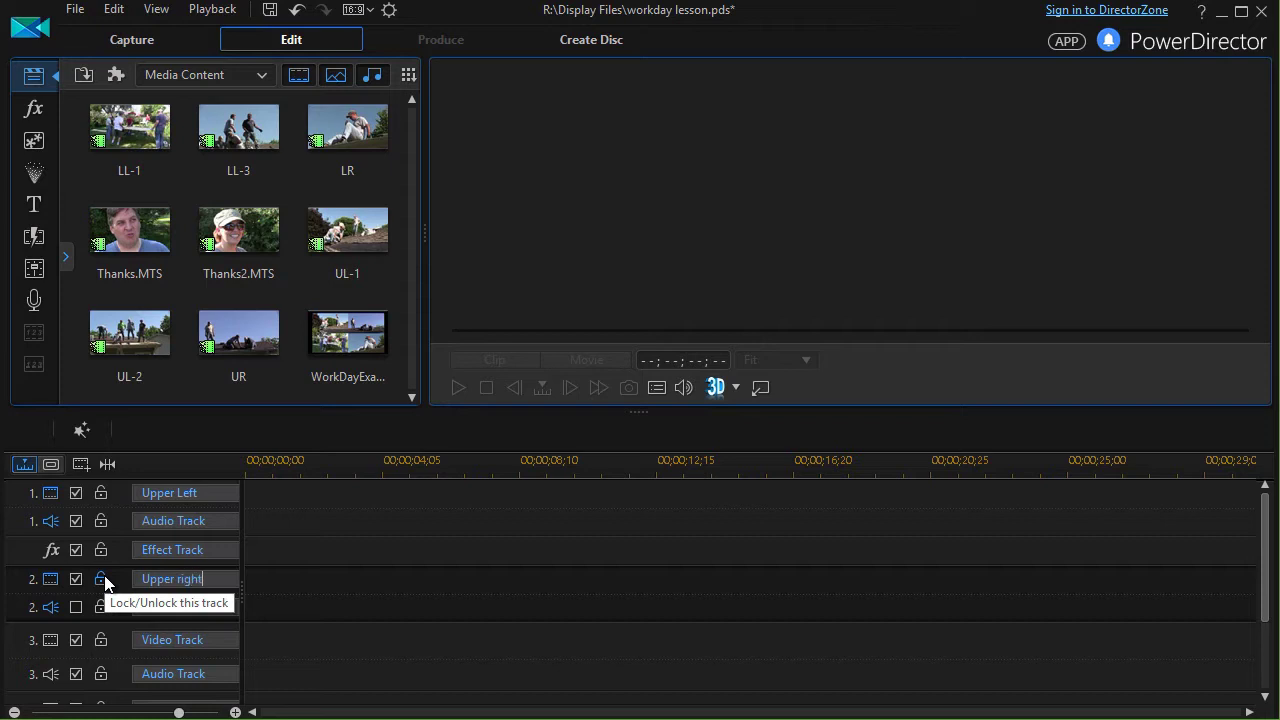
left_click(200, 677)
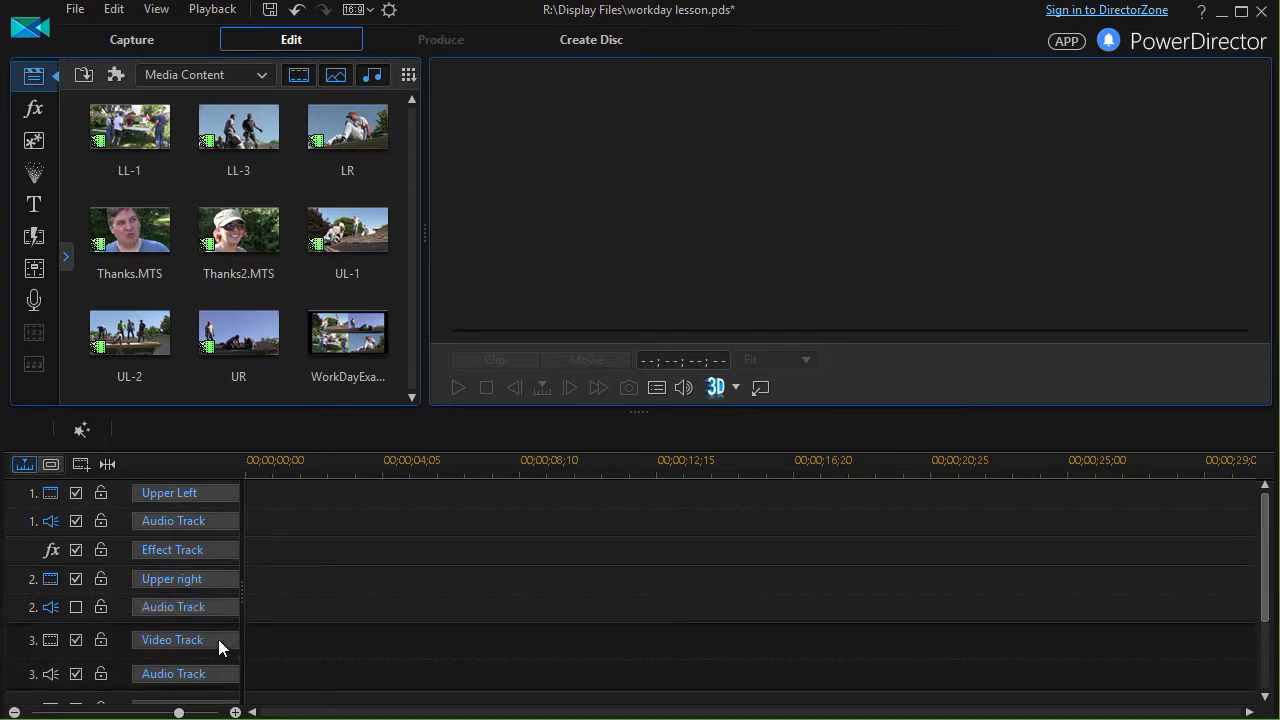
- Rename tracks 3 and 4 to Lower Right and Lower Left
double_click(212, 640)
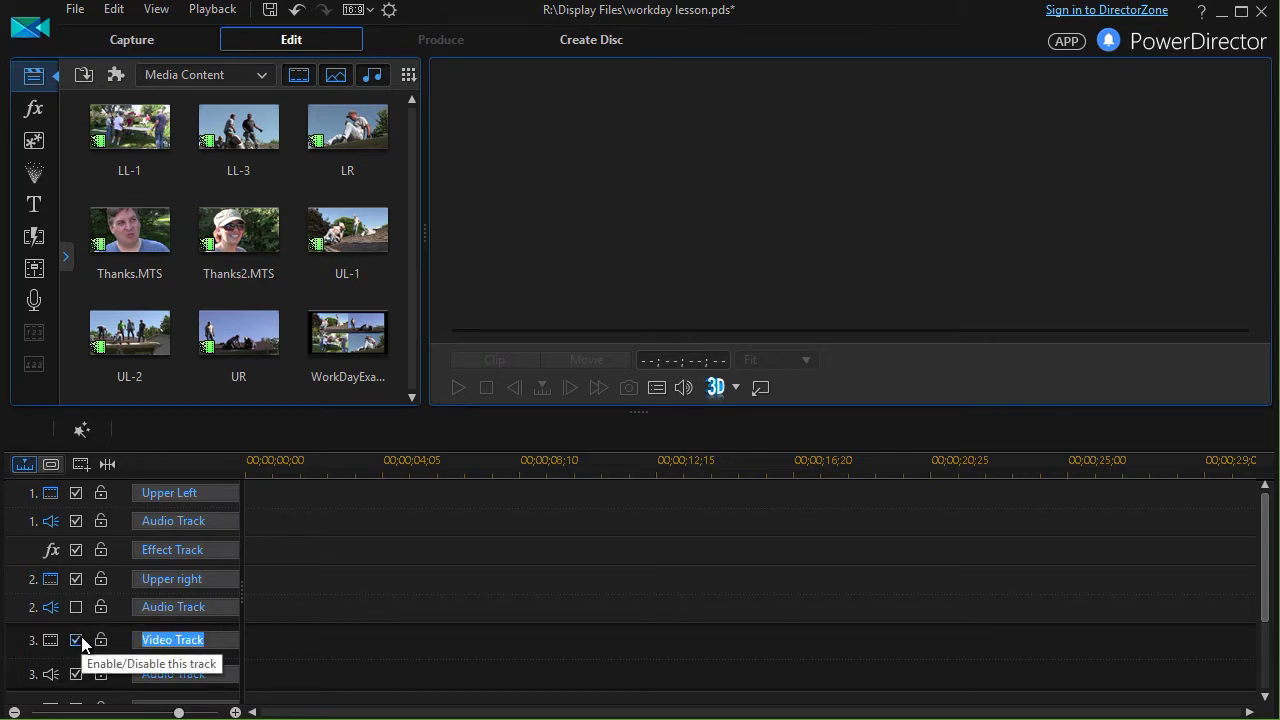
type("Lower Right")
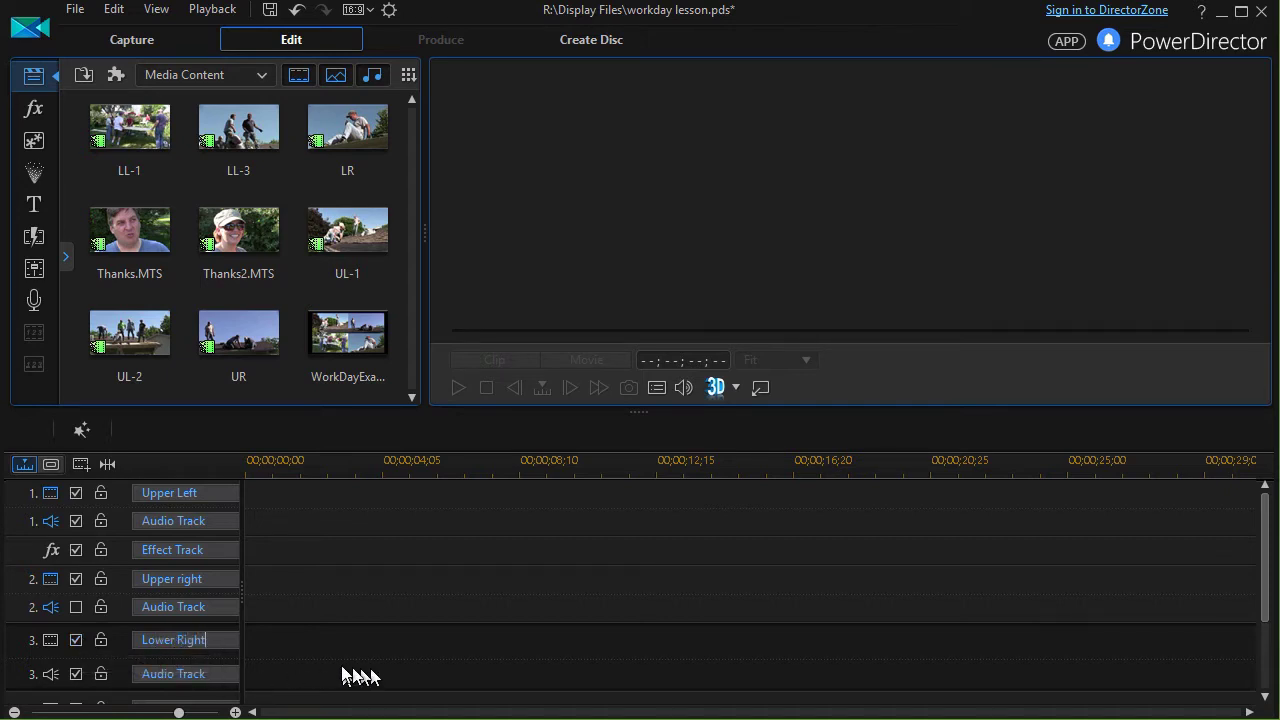
scroll(330, 668, "down", 3)
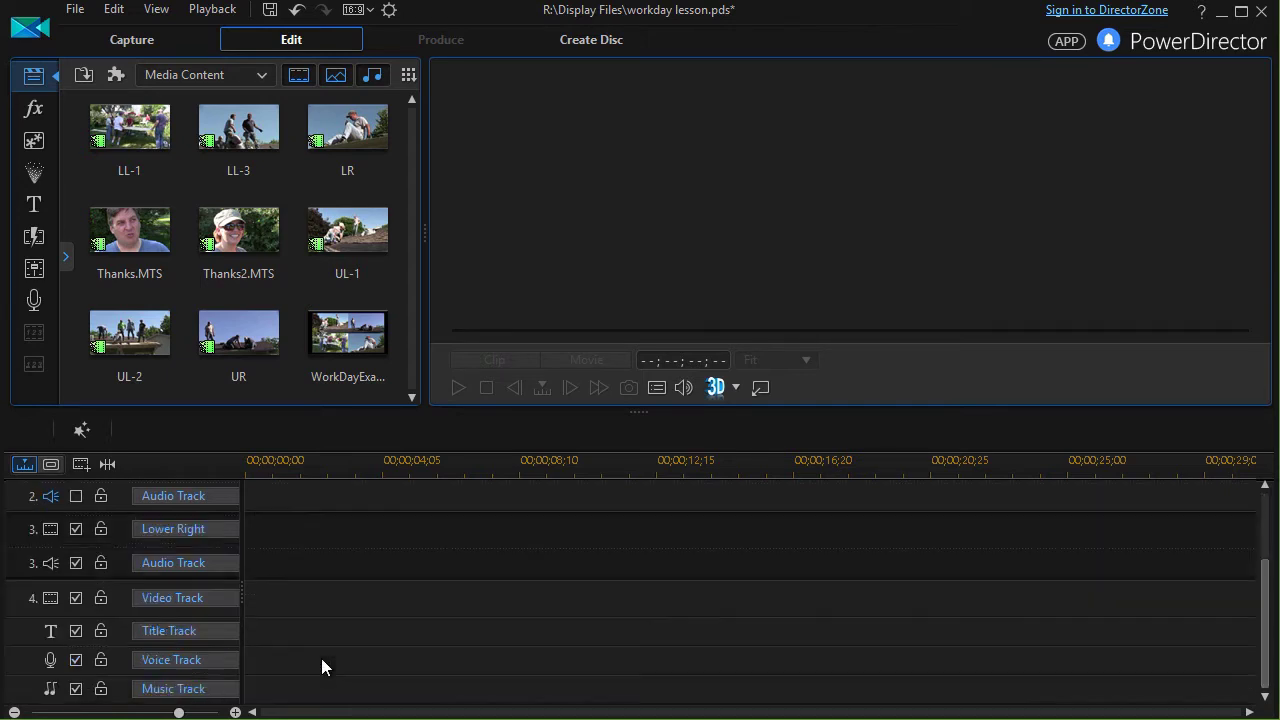
left_click(209, 596)
key("ctrl+a")
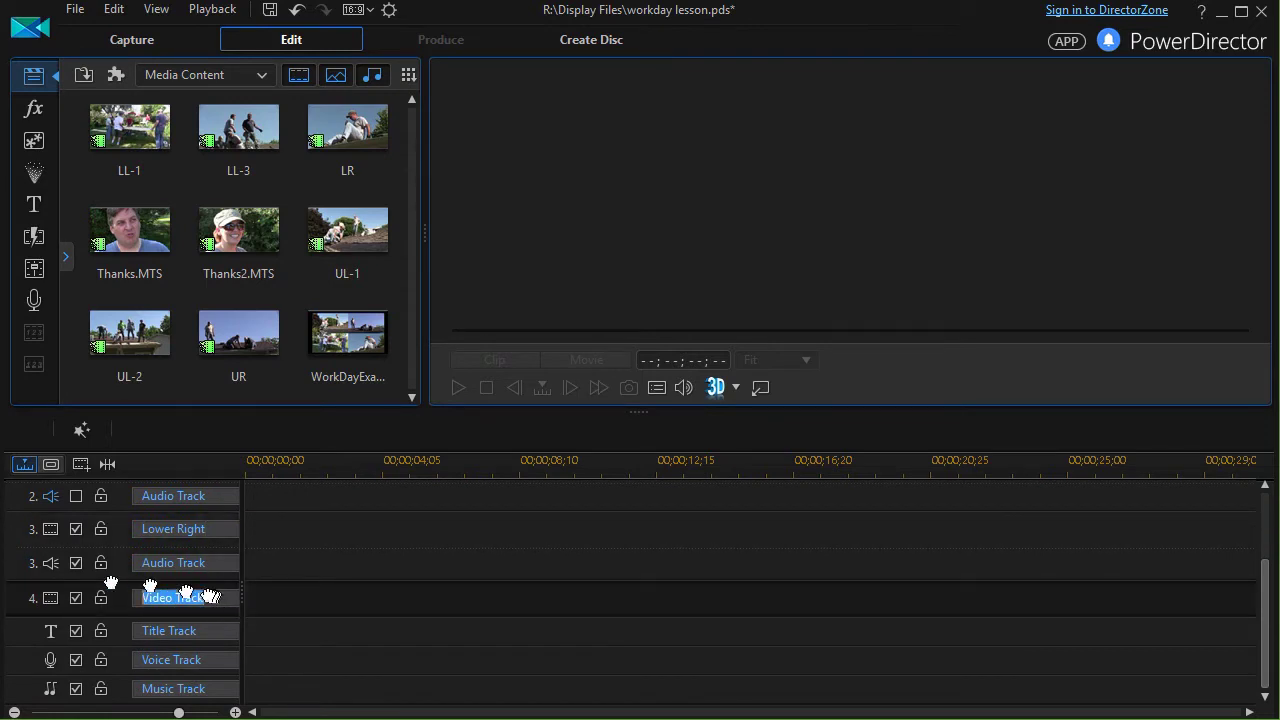
type("Lower Left")
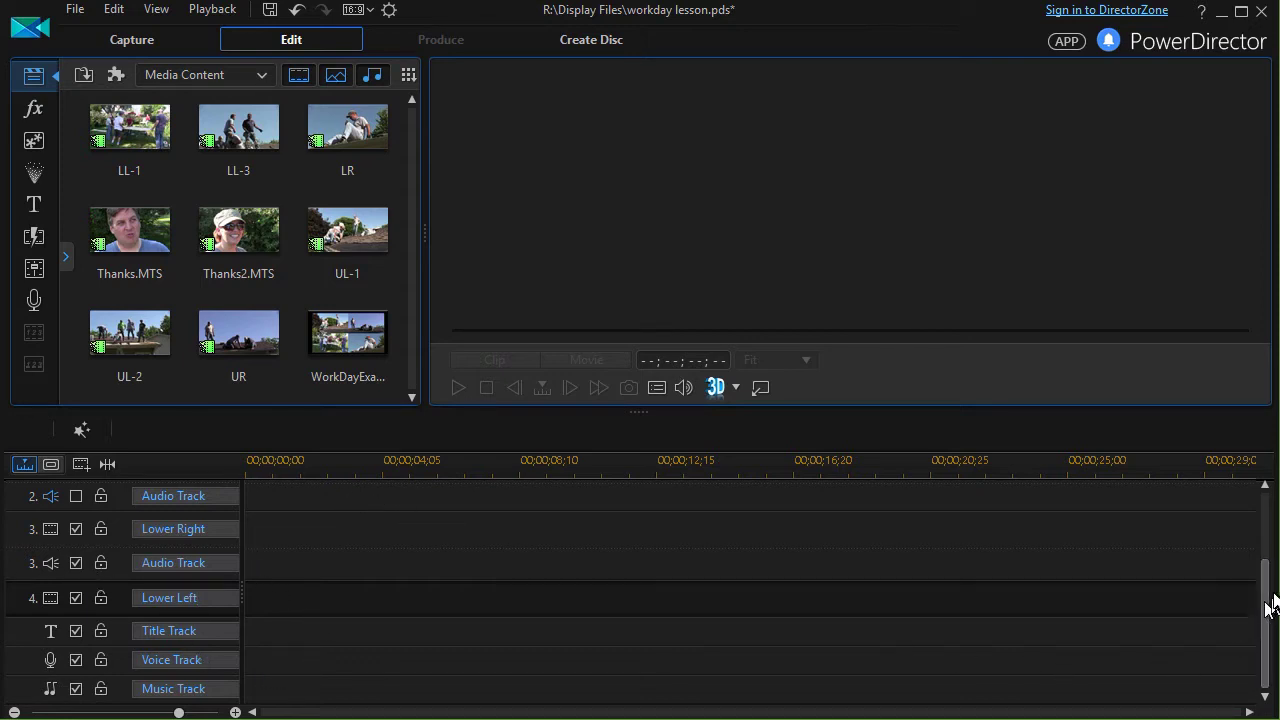
left_click_drag(1268, 600, 1266, 497)
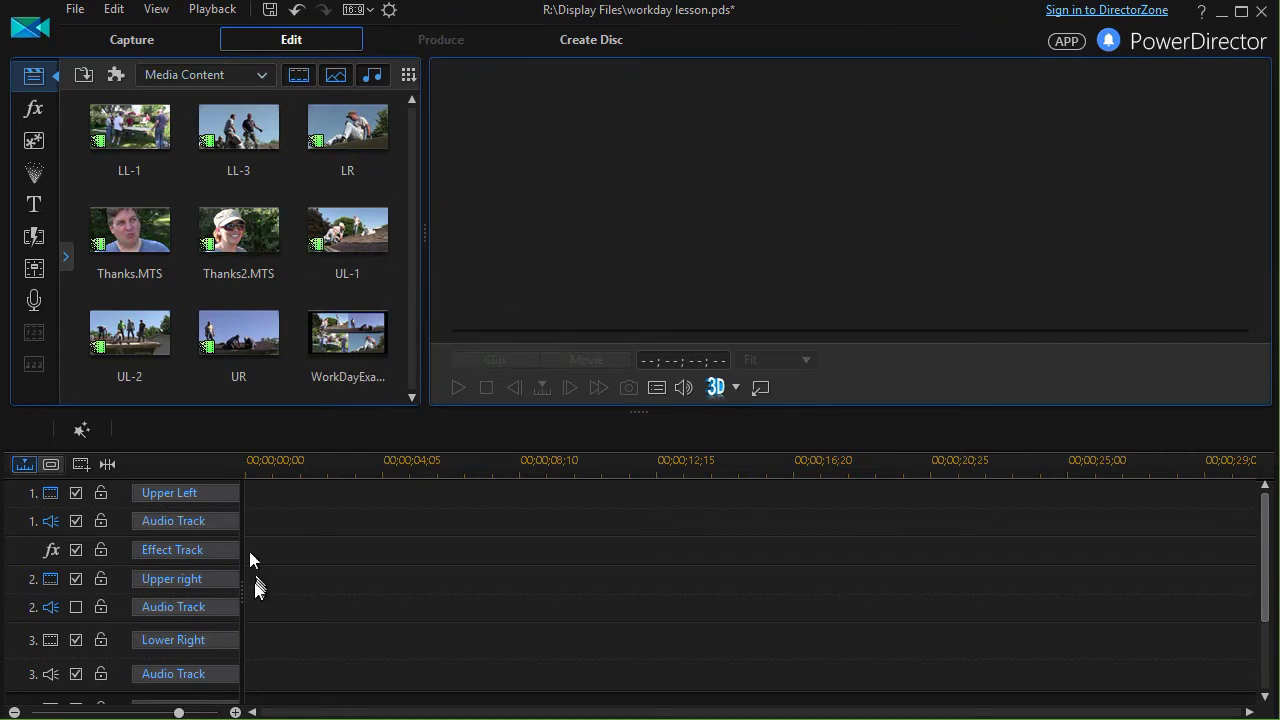
- Place UL-1 at the start of the Upper Left track and show 4 x 4 grid lines on the preview
left_click_drag(347, 230, 210, 520)
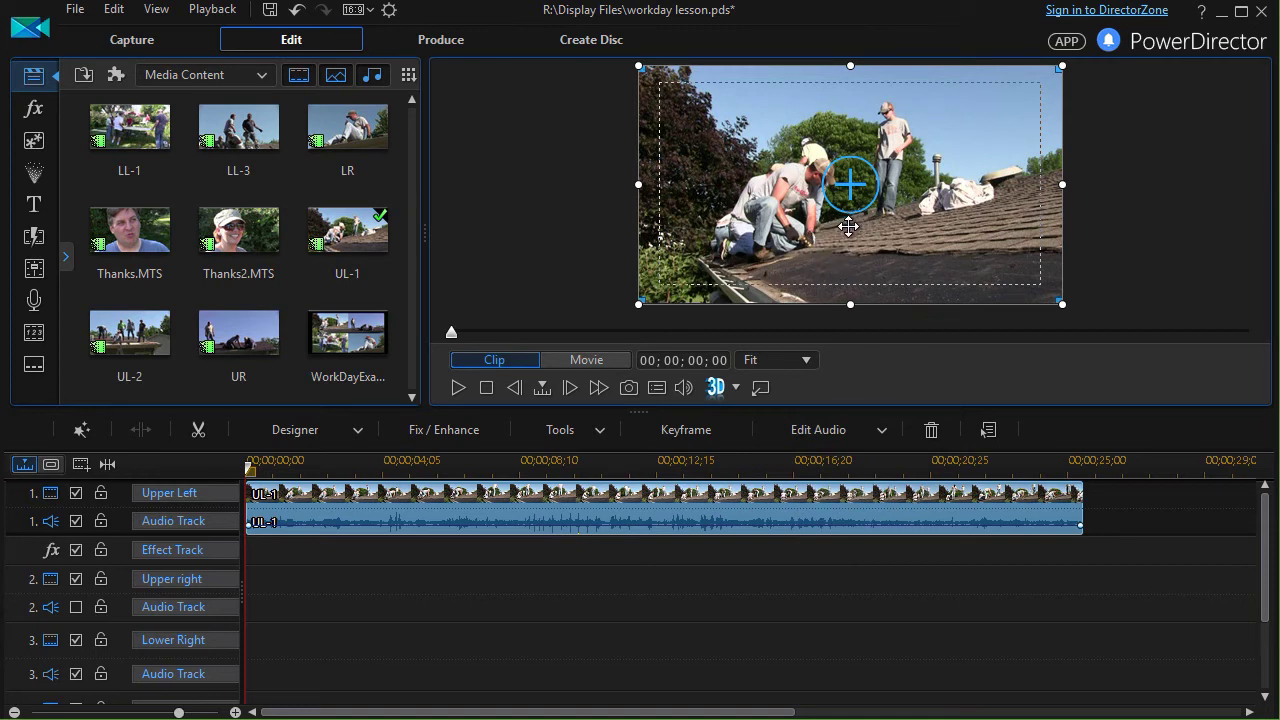
right_click(848, 226)
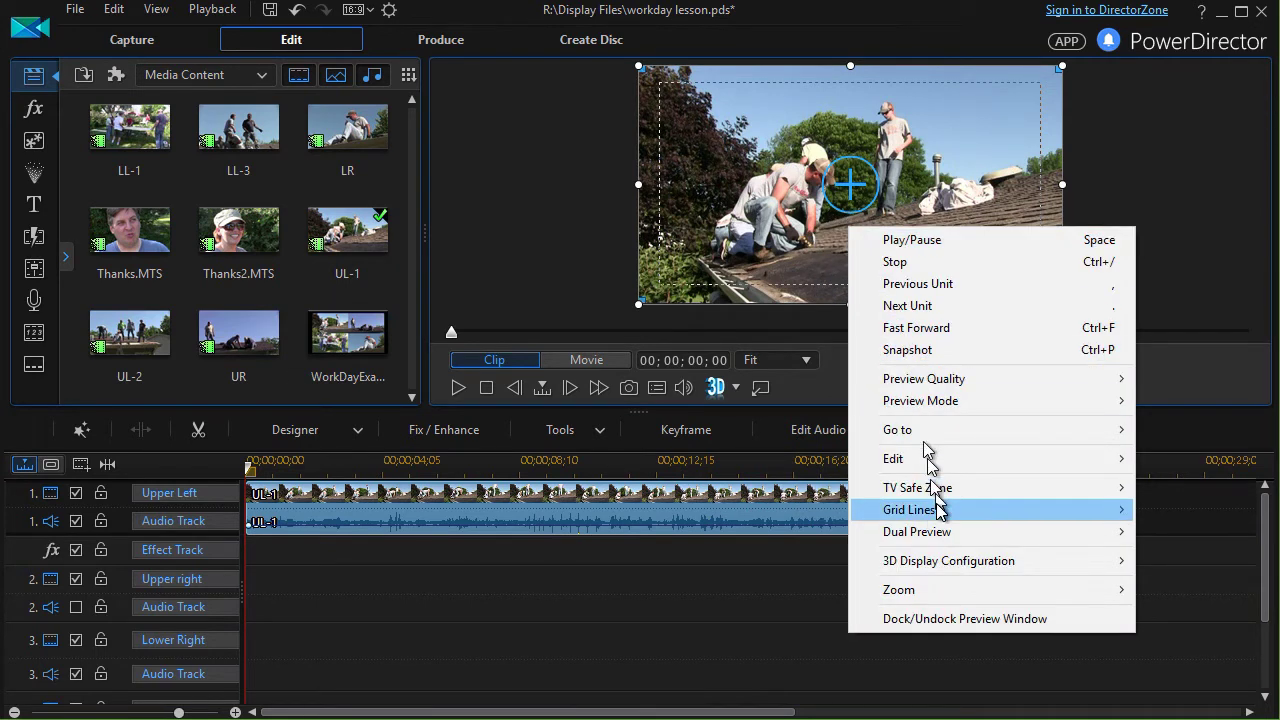
mouse_move(938, 491)
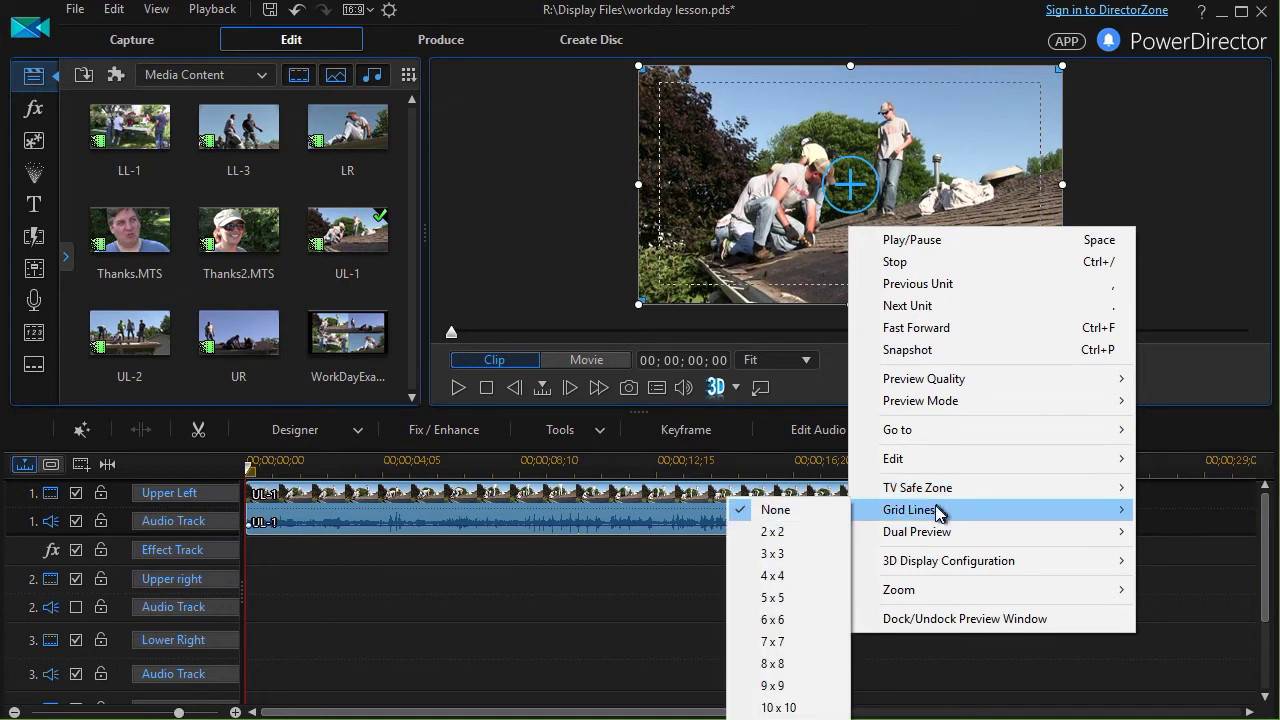
left_click(797, 577)
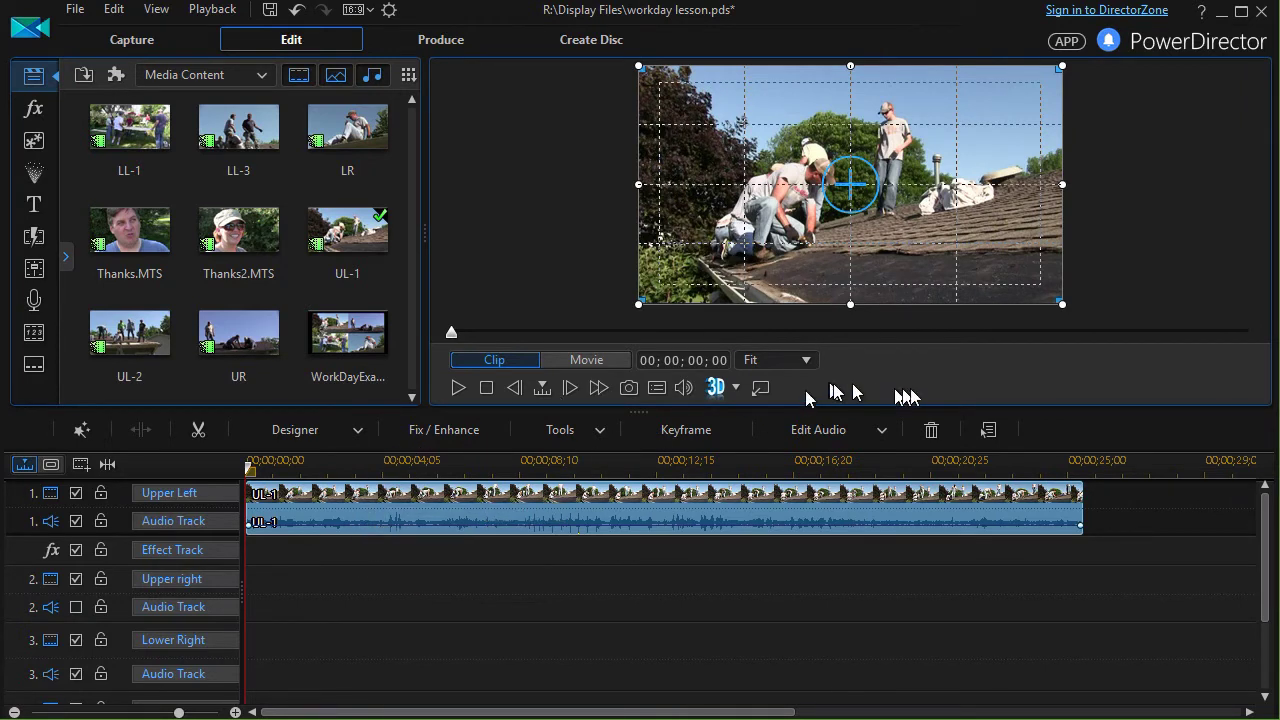
- Resize UL-1 in the preview to fill the upper-left quadrant
left_click_drag(1063, 304, 803, 184)
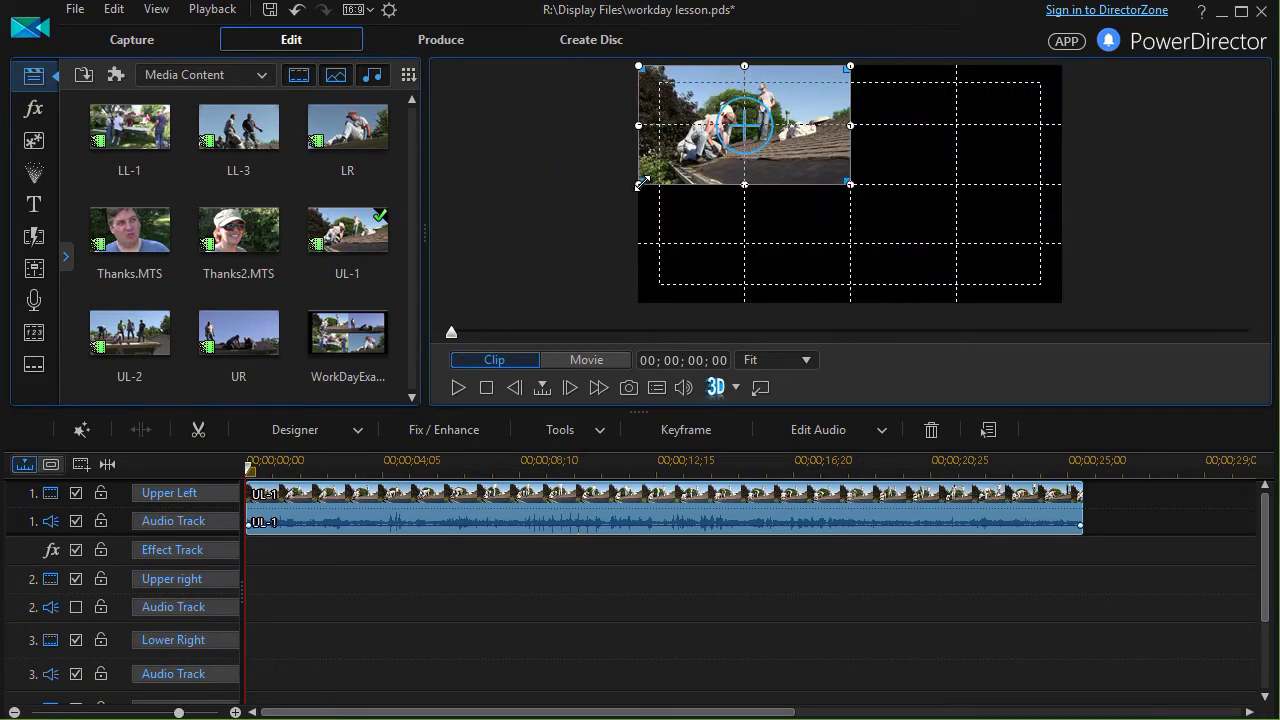
mouse_move(641, 184)
left_mouse_down()
mouse_move(662, 174)
mouse_move(639, 184)
left_mouse_up()
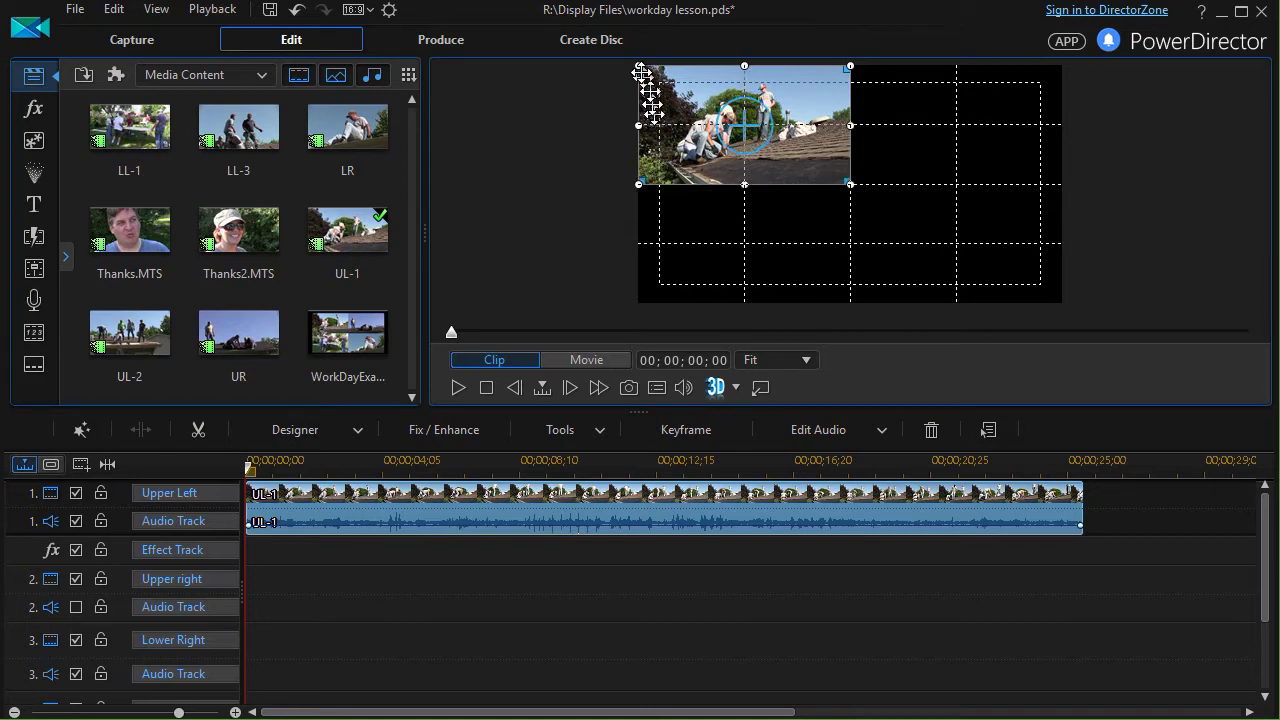
mouse_move(640, 67)
left_mouse_down()
mouse_move(668, 85)
mouse_move(659, 78)
left_mouse_up()
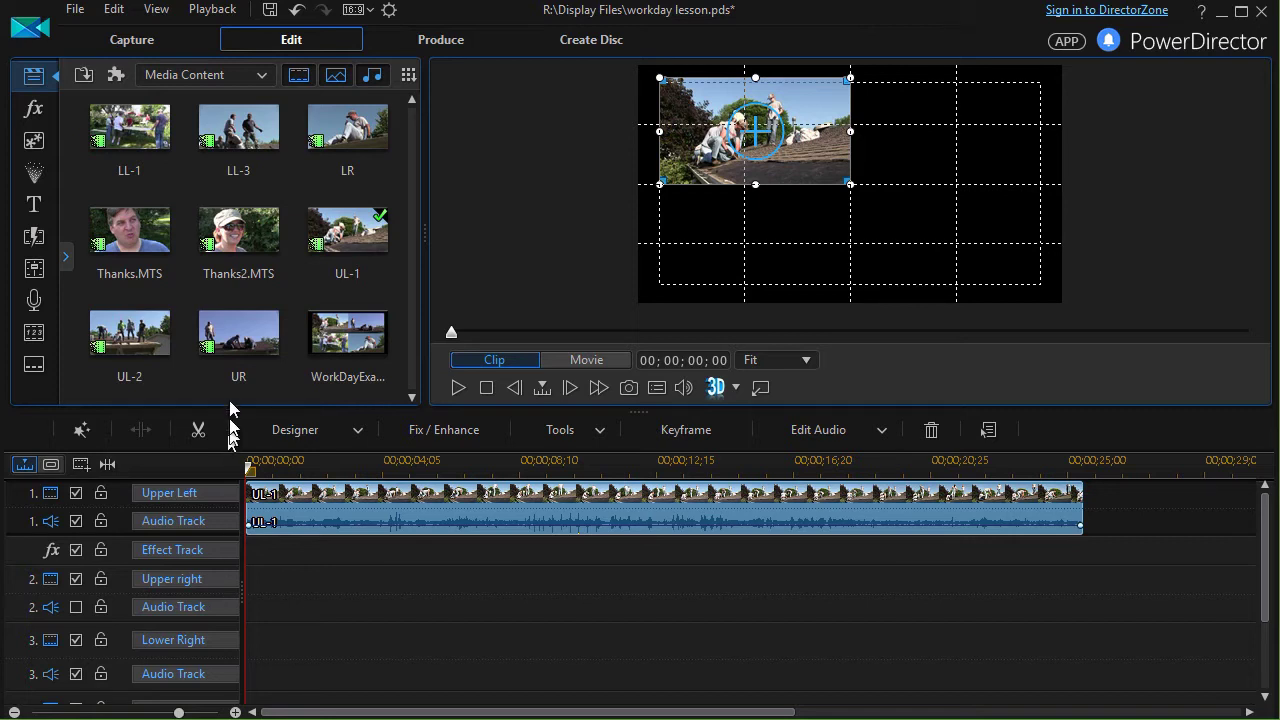
- Place UR on the Upper right track and fit it into the upper-right quadrant
left_click_drag(237, 340, 243, 585)
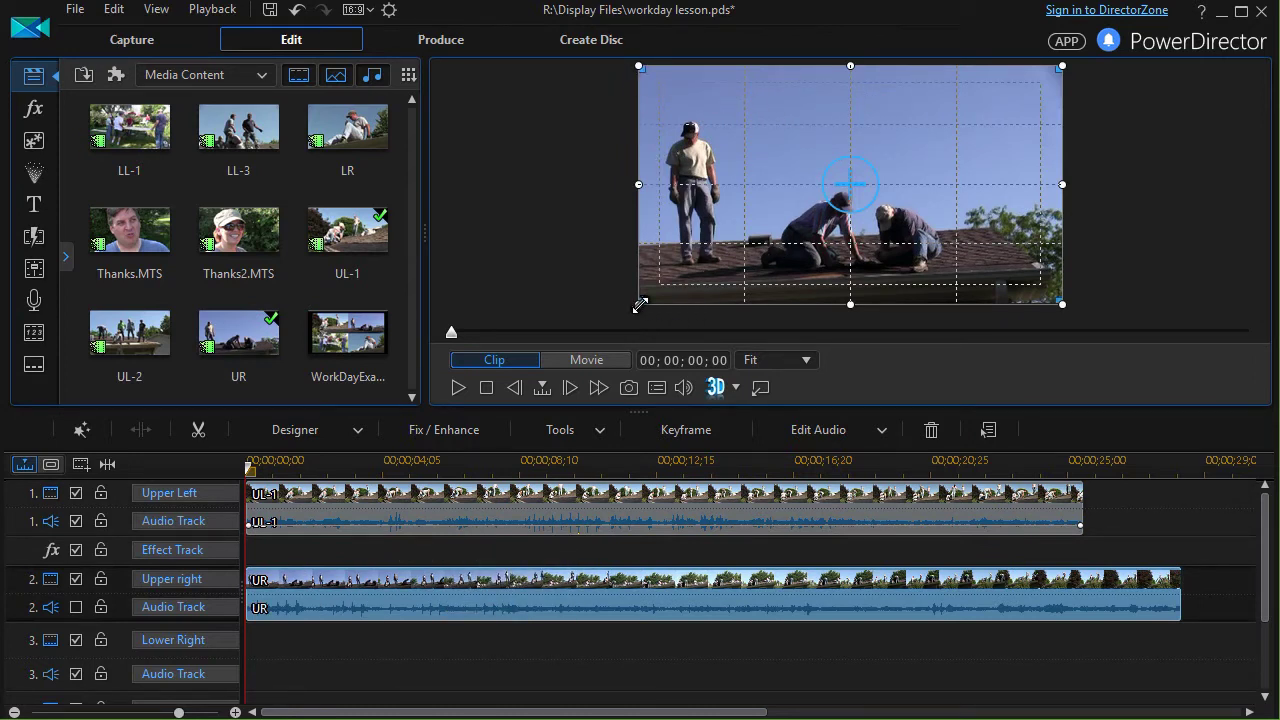
left_click_drag(640, 305, 855, 182)
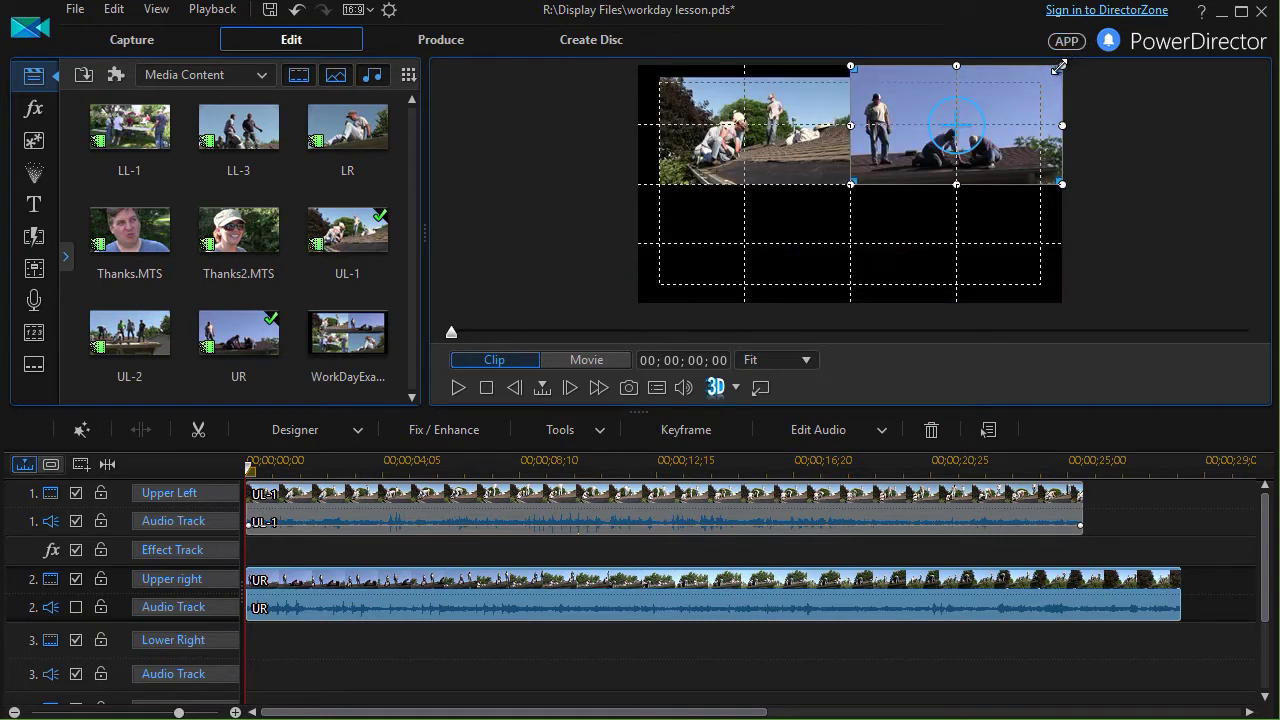
left_click_drag(1059, 67, 1040, 80)
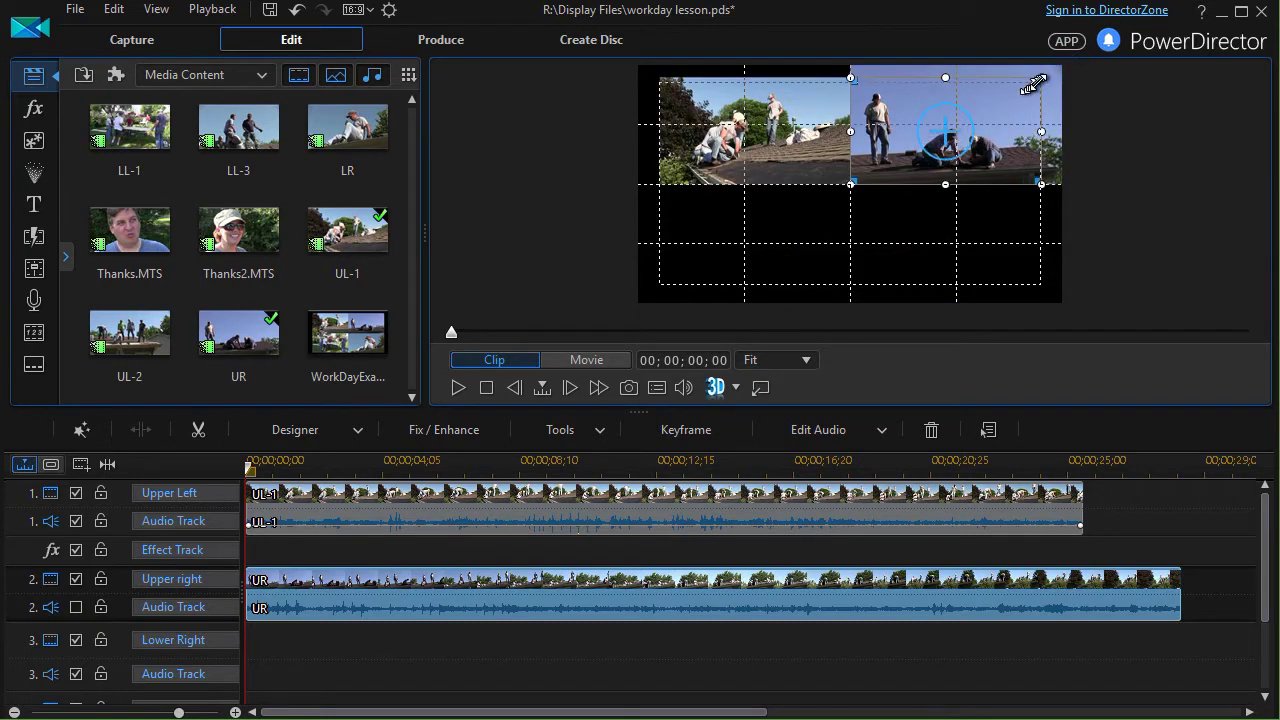
left_click_drag(1038, 84, 1040, 82)
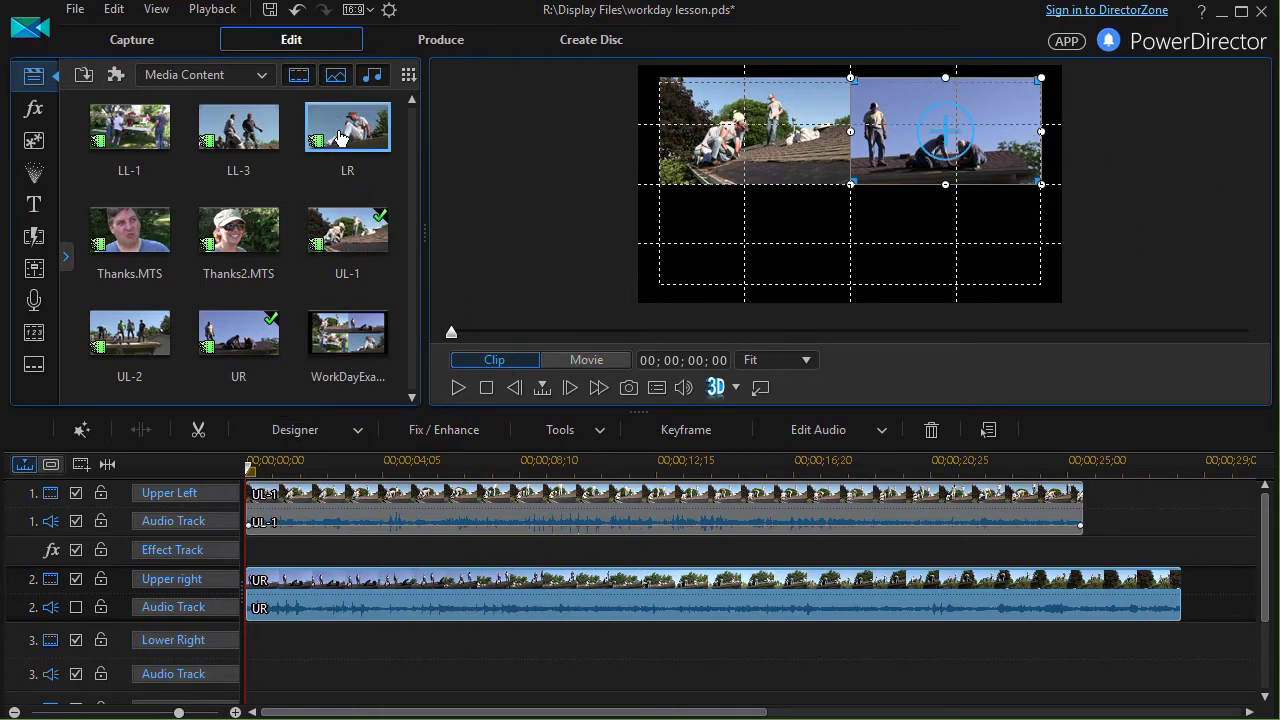
- Drop LR onto the Lower Right track and resize it into the lower-right preview quadrant
left_click_drag(340, 138, 237, 677)
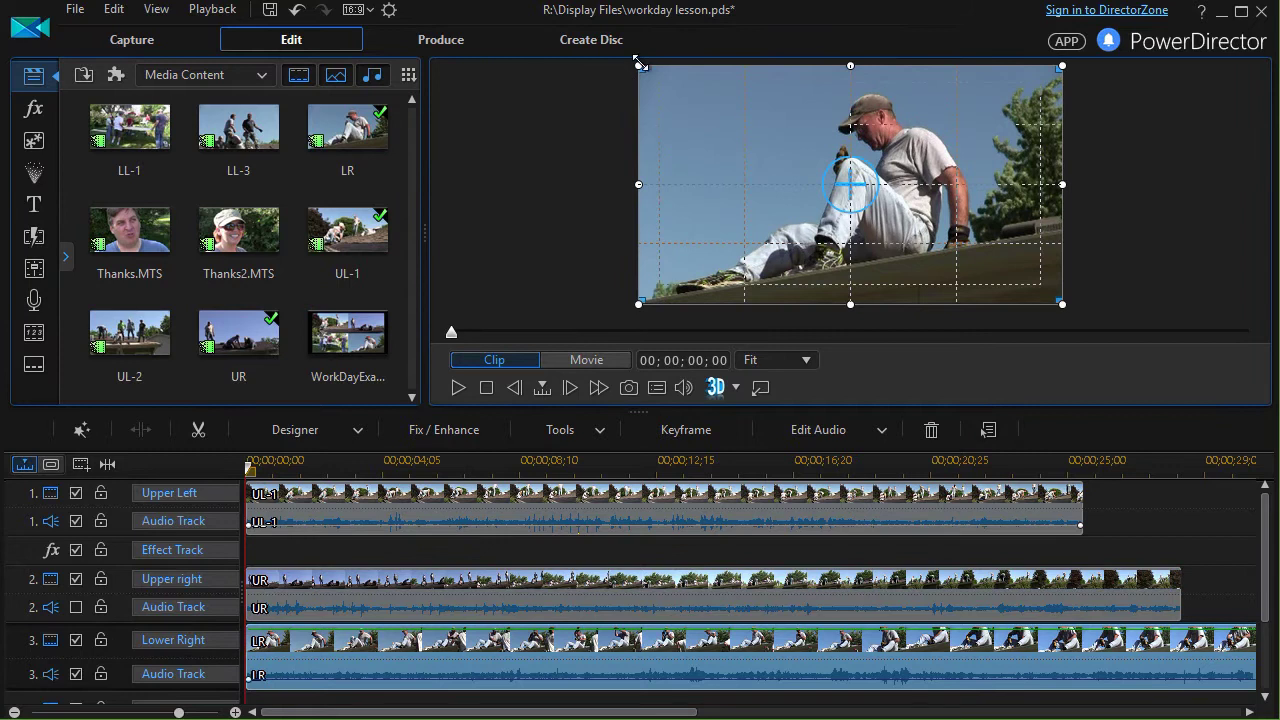
left_click_drag(638, 66, 882, 188)
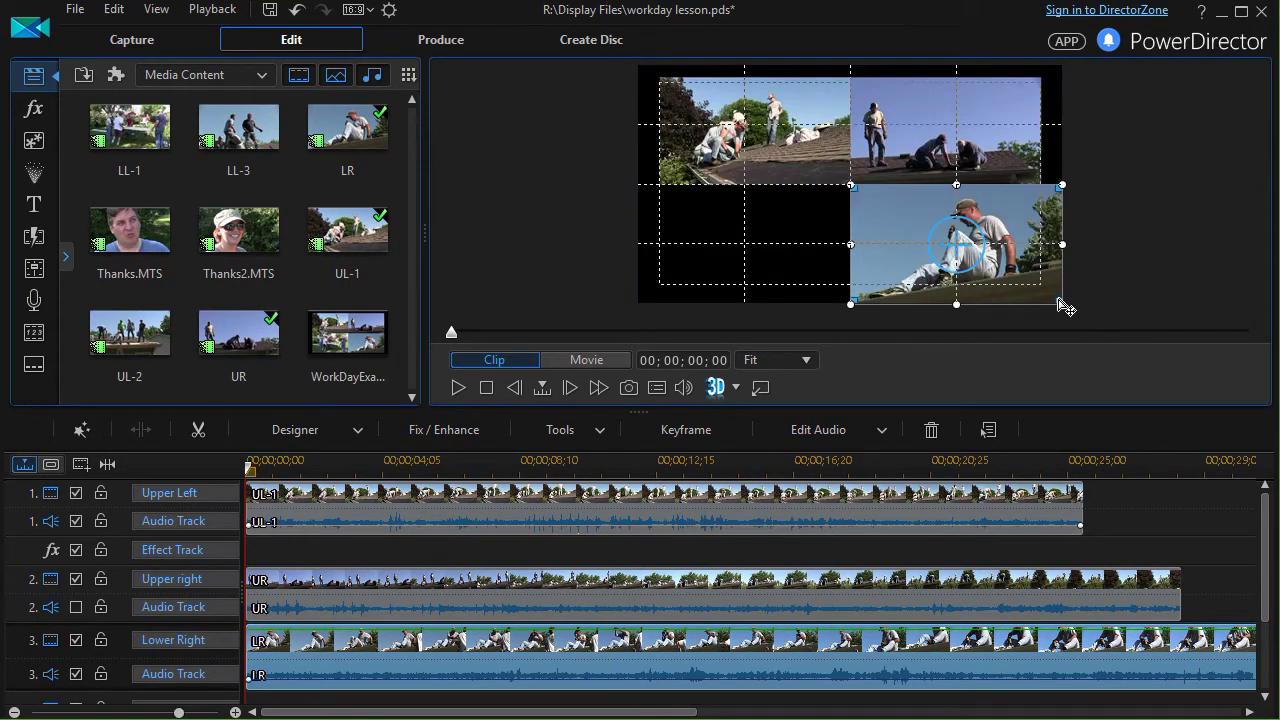
left_click_drag(1064, 306, 1044, 294)
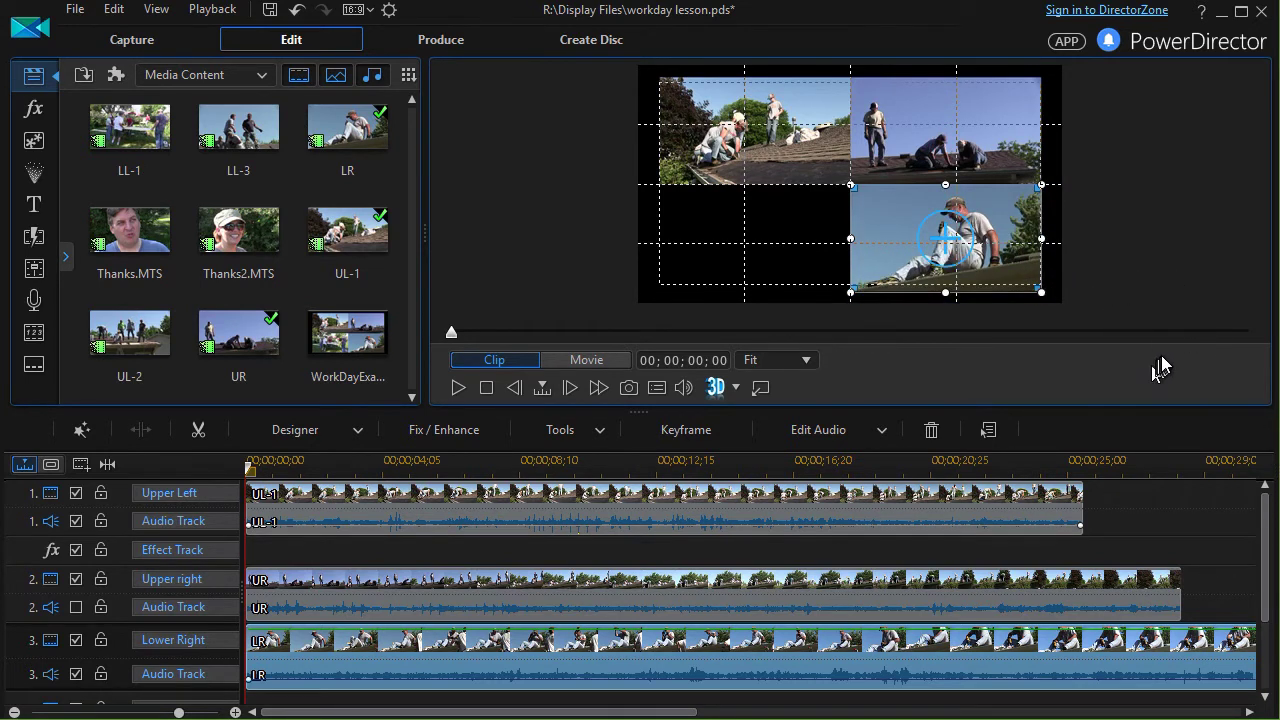
left_click_drag(1267, 523, 1265, 594)
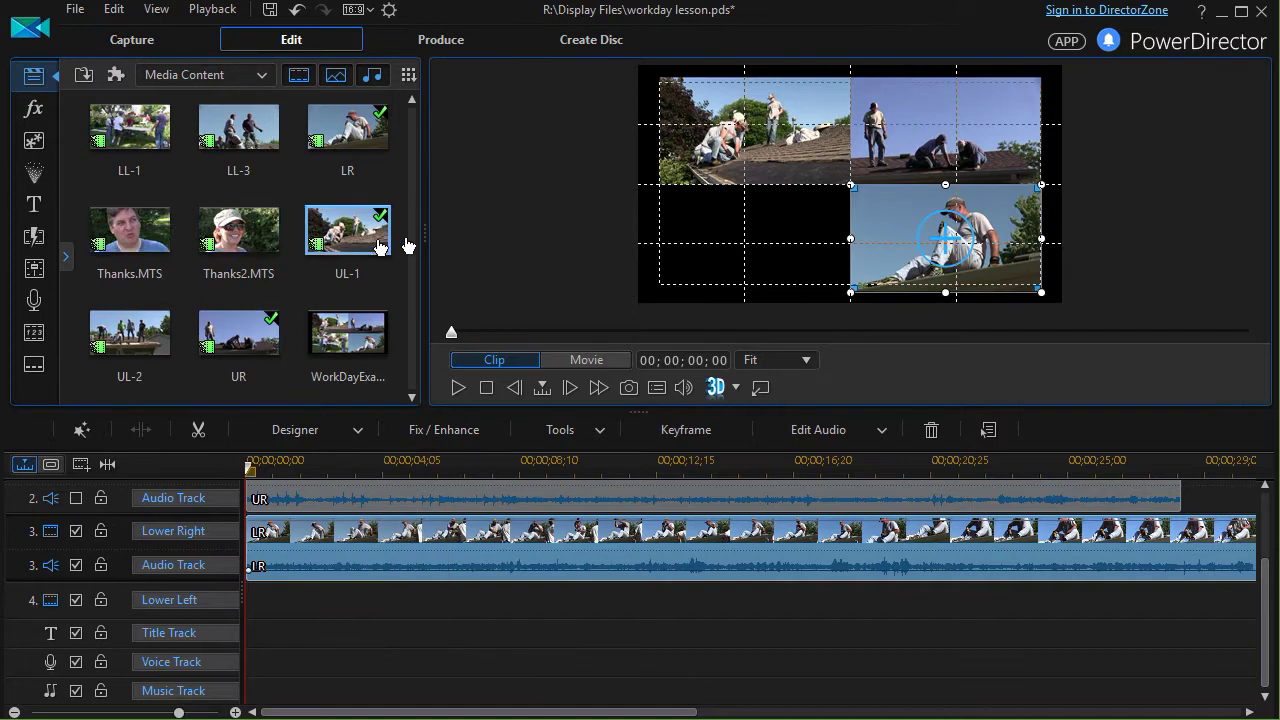
- Drop LL-1 onto the Lower Left track and resize it into the lower-left preview quadrant
left_click_drag(128, 131, 255, 628)
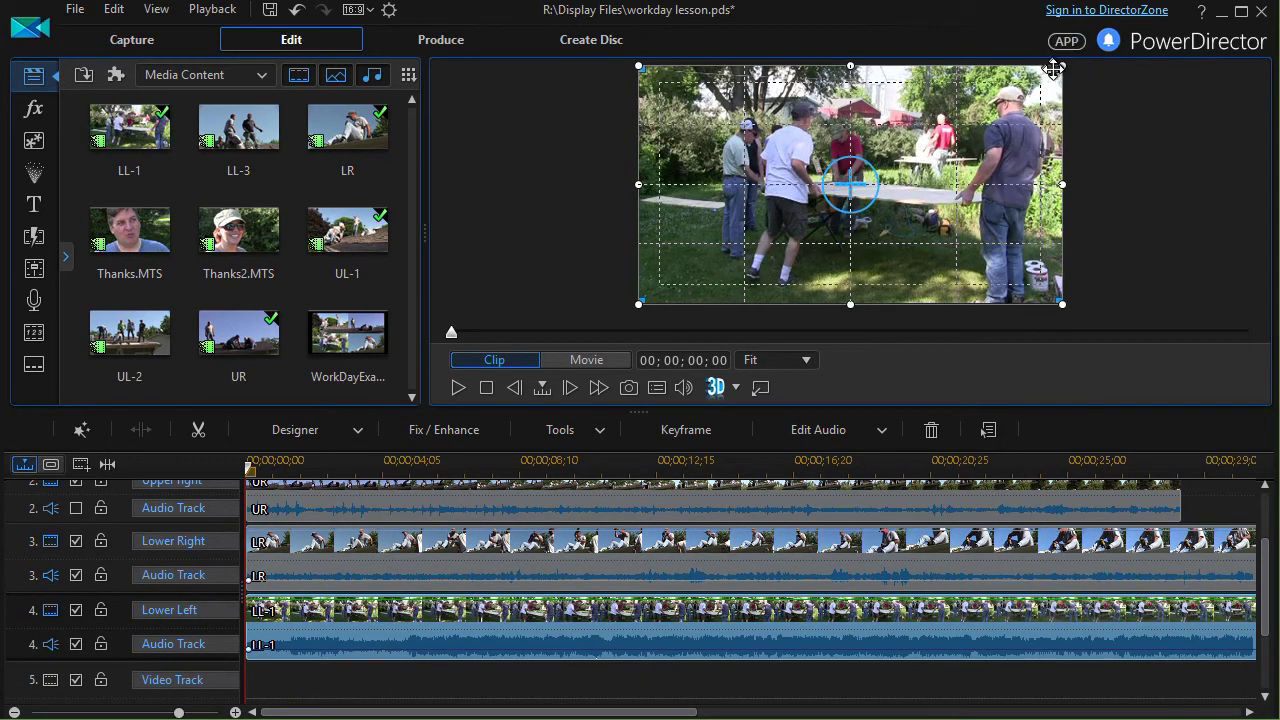
left_click_drag(1060, 65, 748, 182)
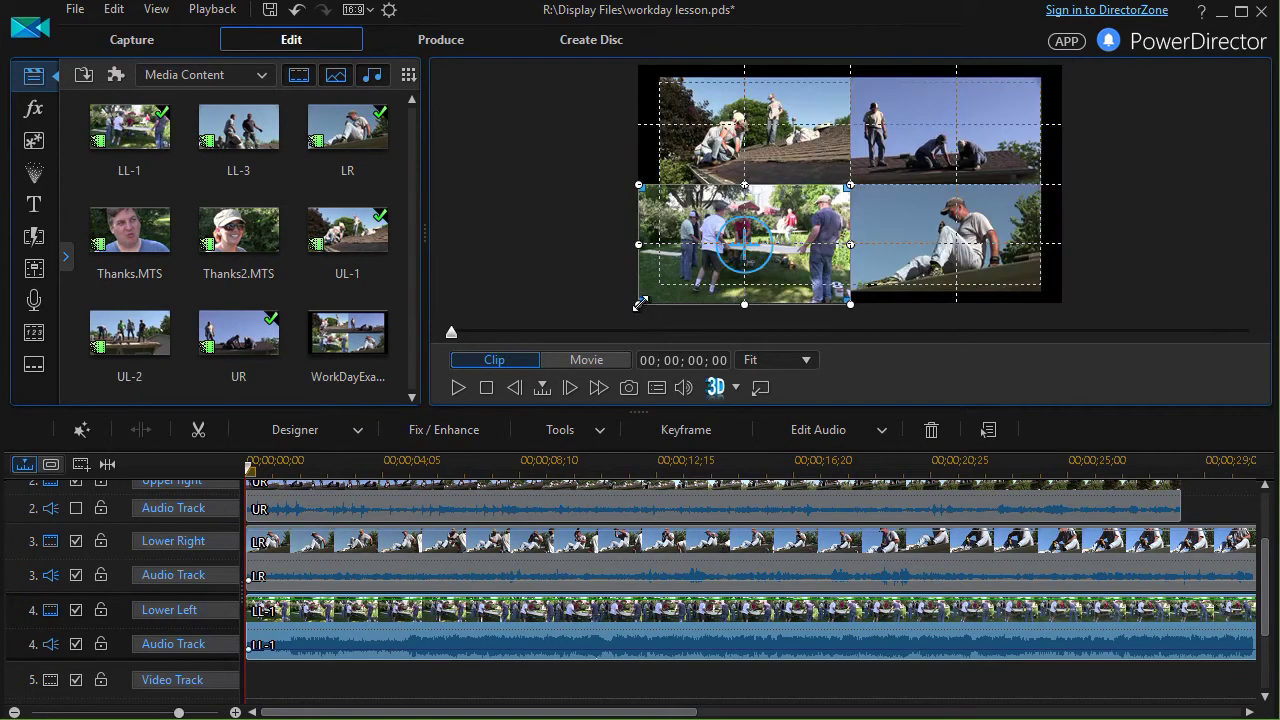
left_click_drag(640, 301, 676, 291)
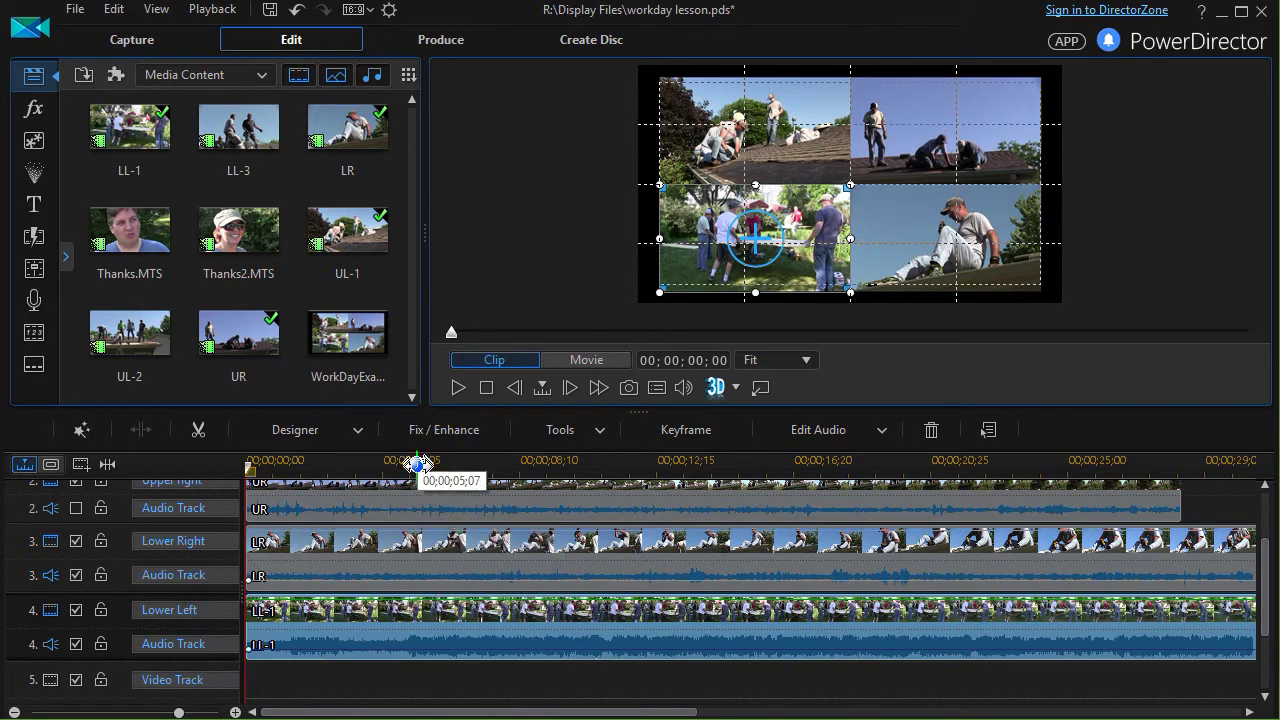
- Split LL-1 at about 00;00;05;12 with Ctrl+T and delete the part after the cut
left_click(416, 470)
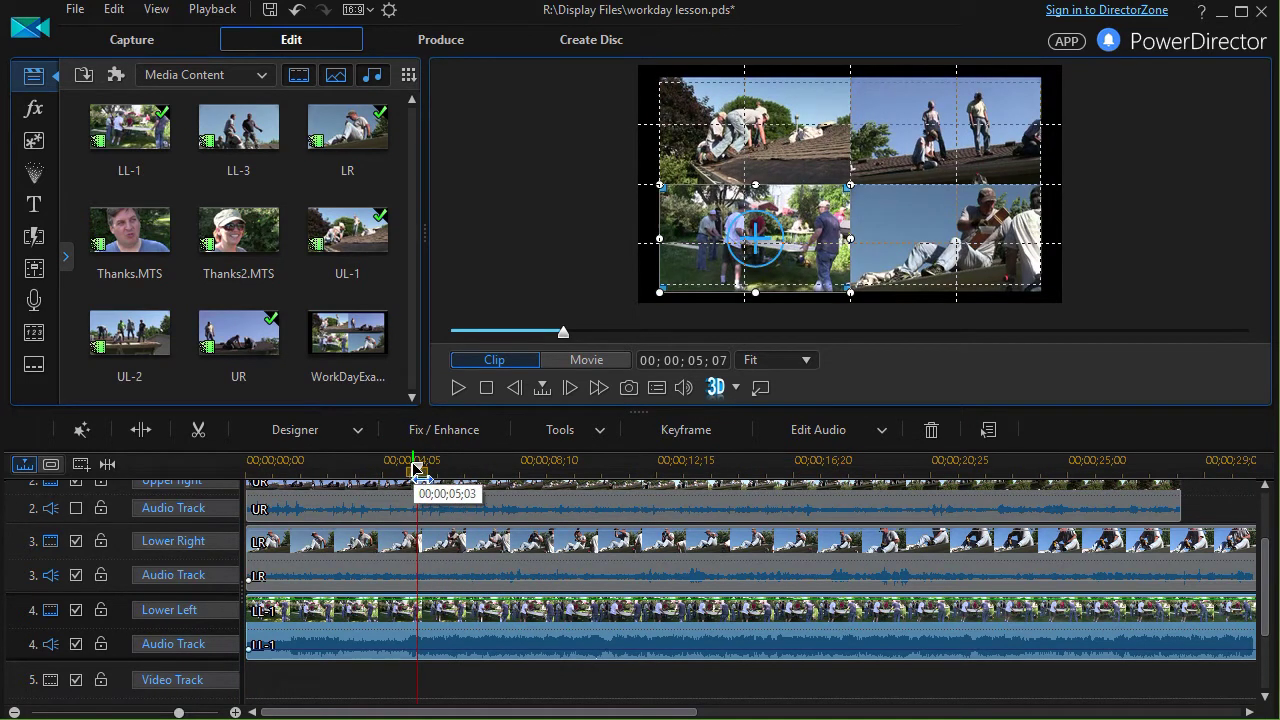
left_click(422, 471)
left_click(421, 470)
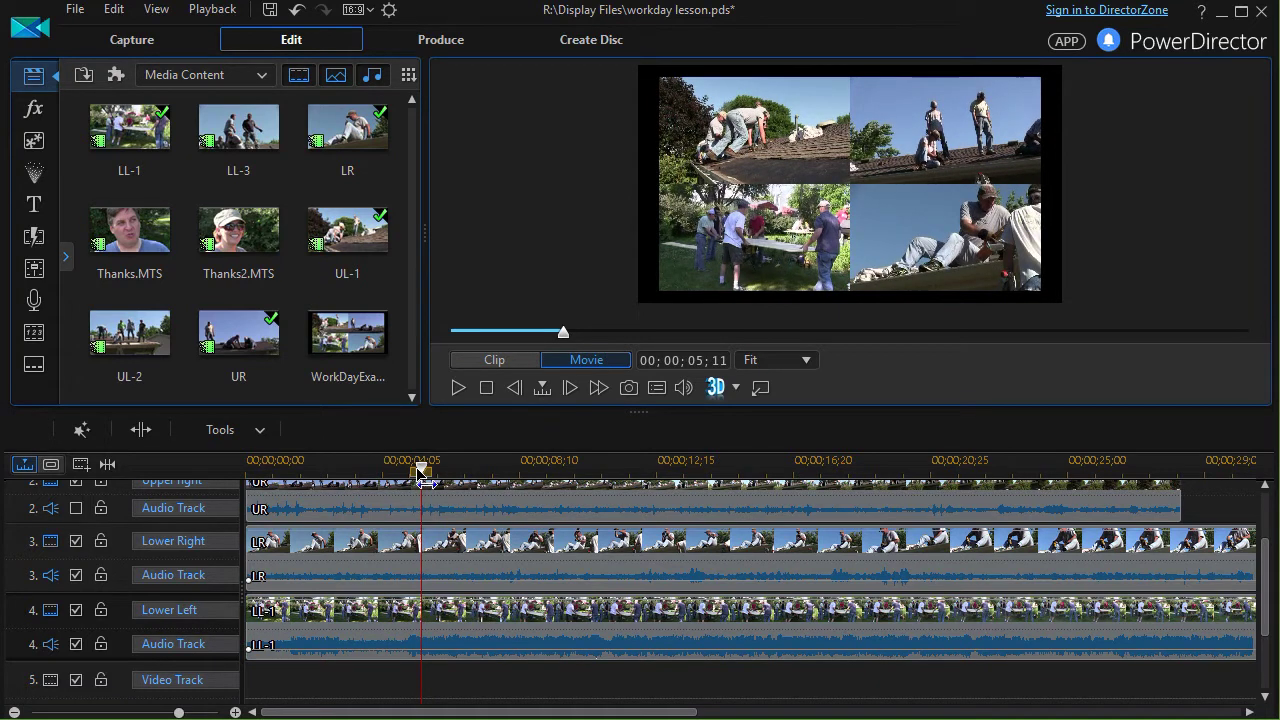
left_click(423, 470)
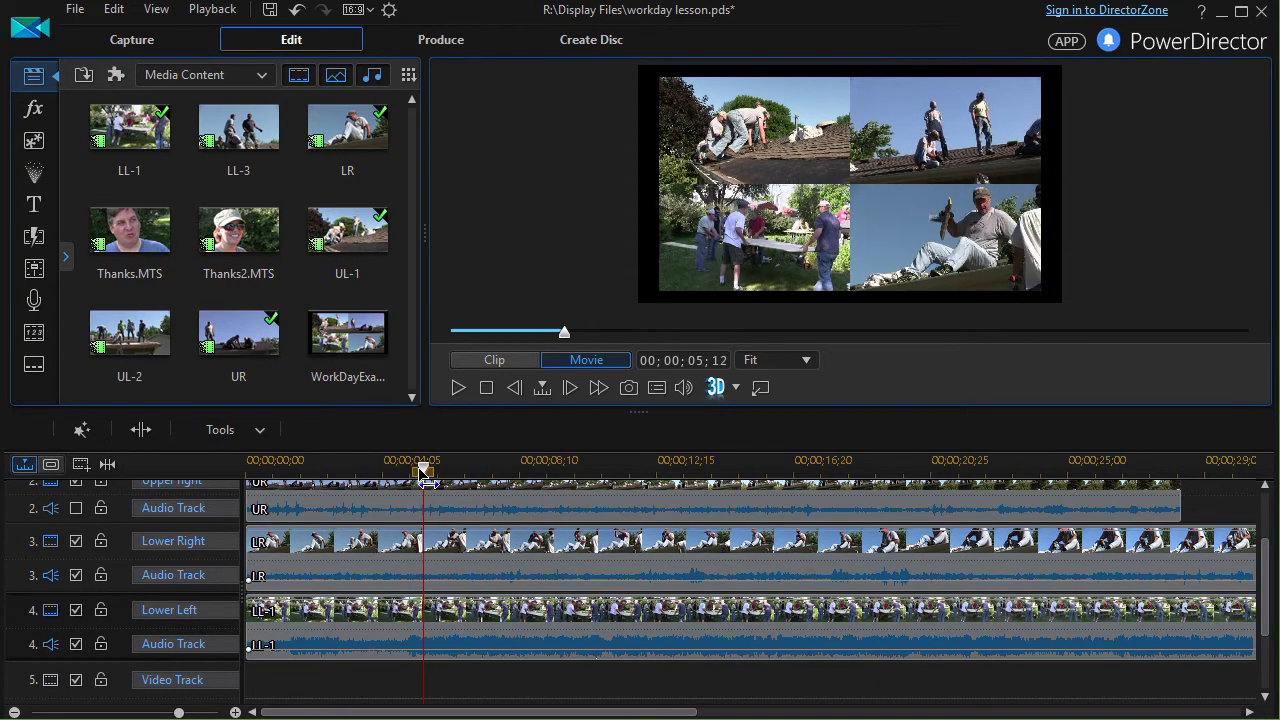
left_click(508, 648)
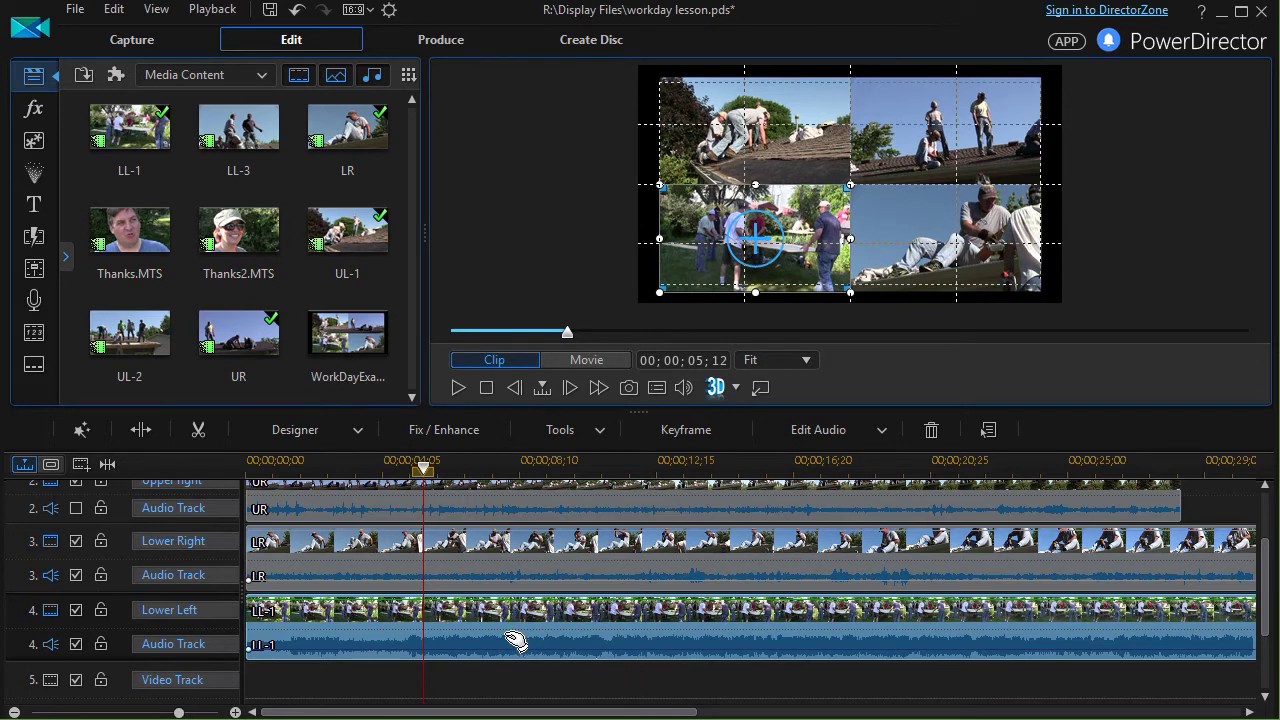
key("ctrl+t")
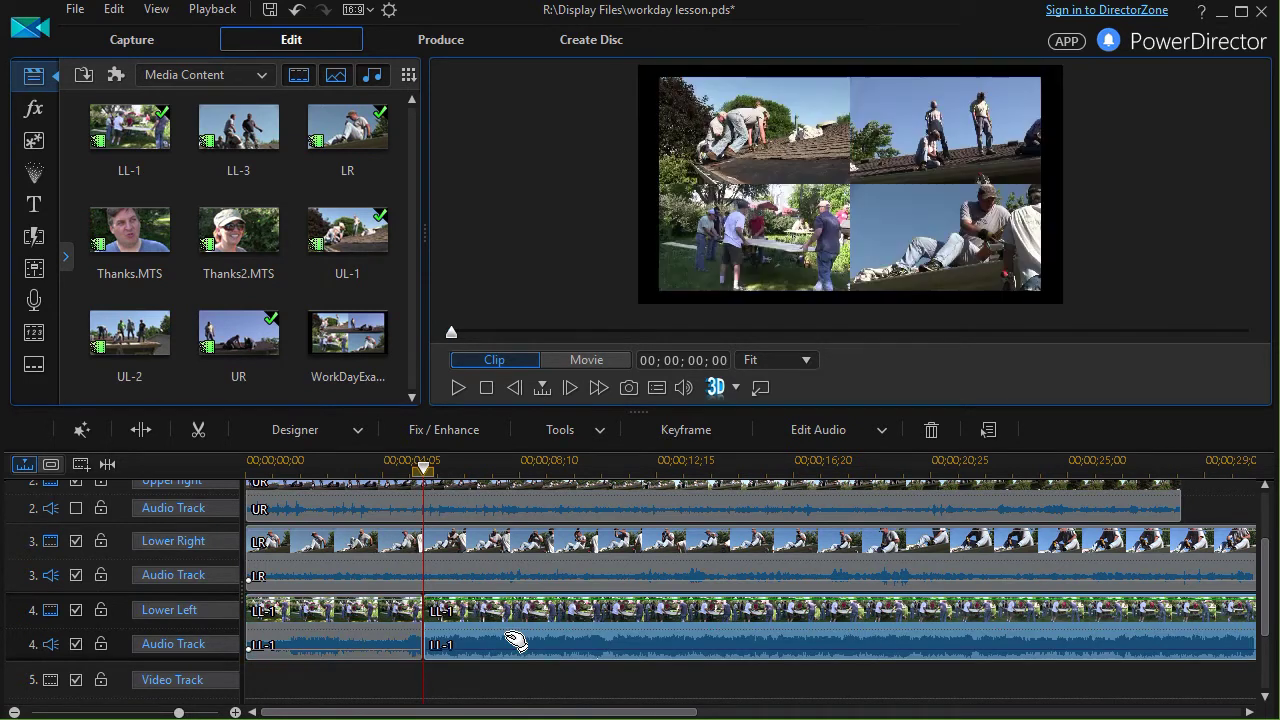
right_click(510, 640)
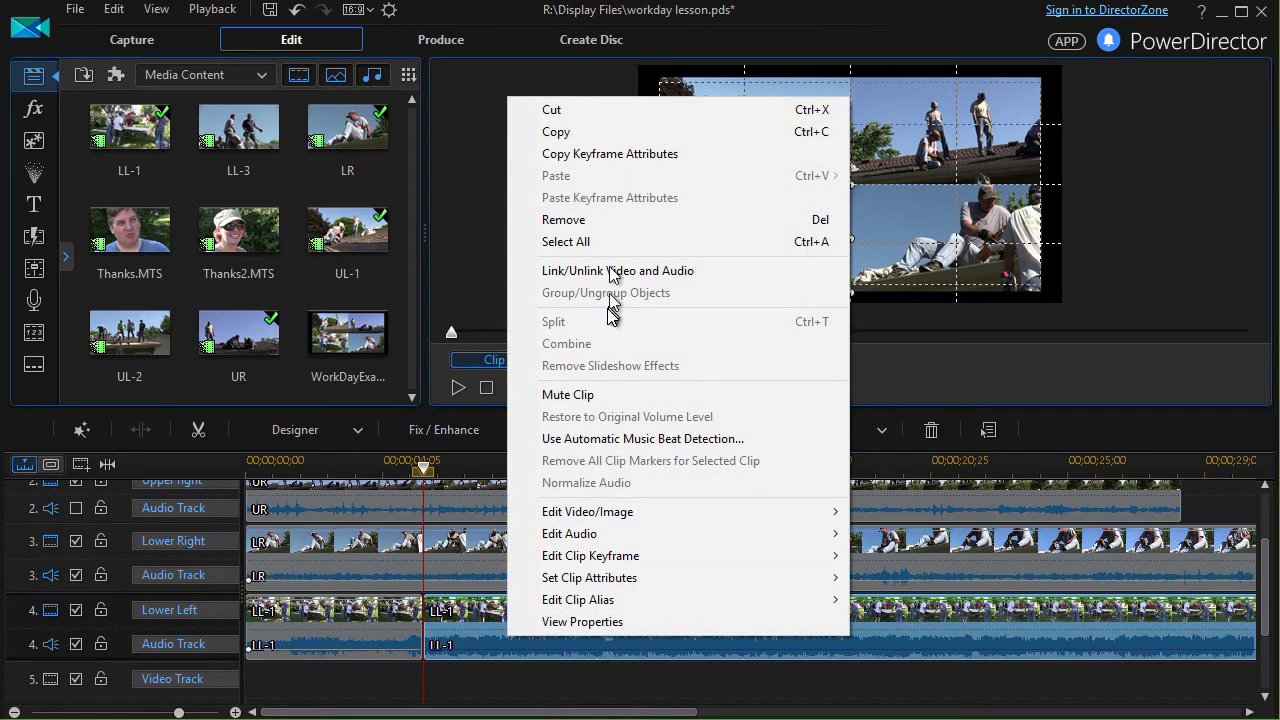
left_click(932, 436)
left_click(933, 437)
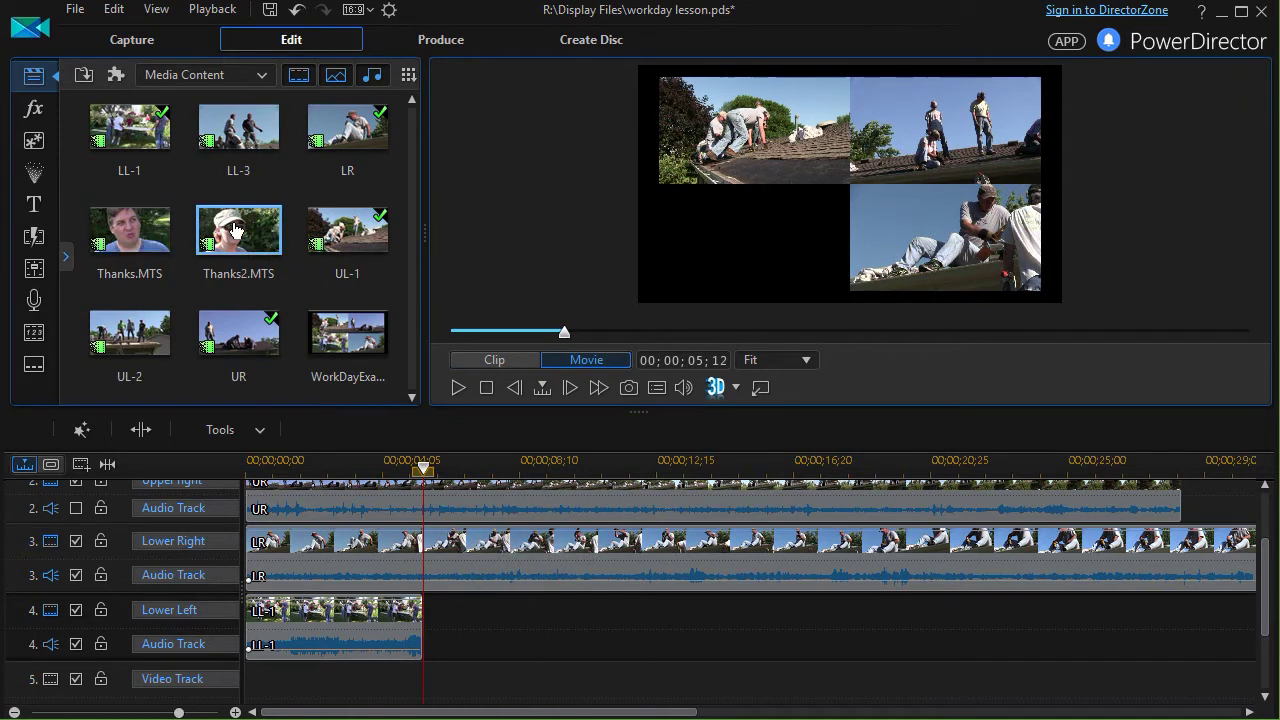
- Add Thanks2.MTS after LL-1 on the Lower Left track, sized to the lower-left quadrant
mouse_move(235, 233)
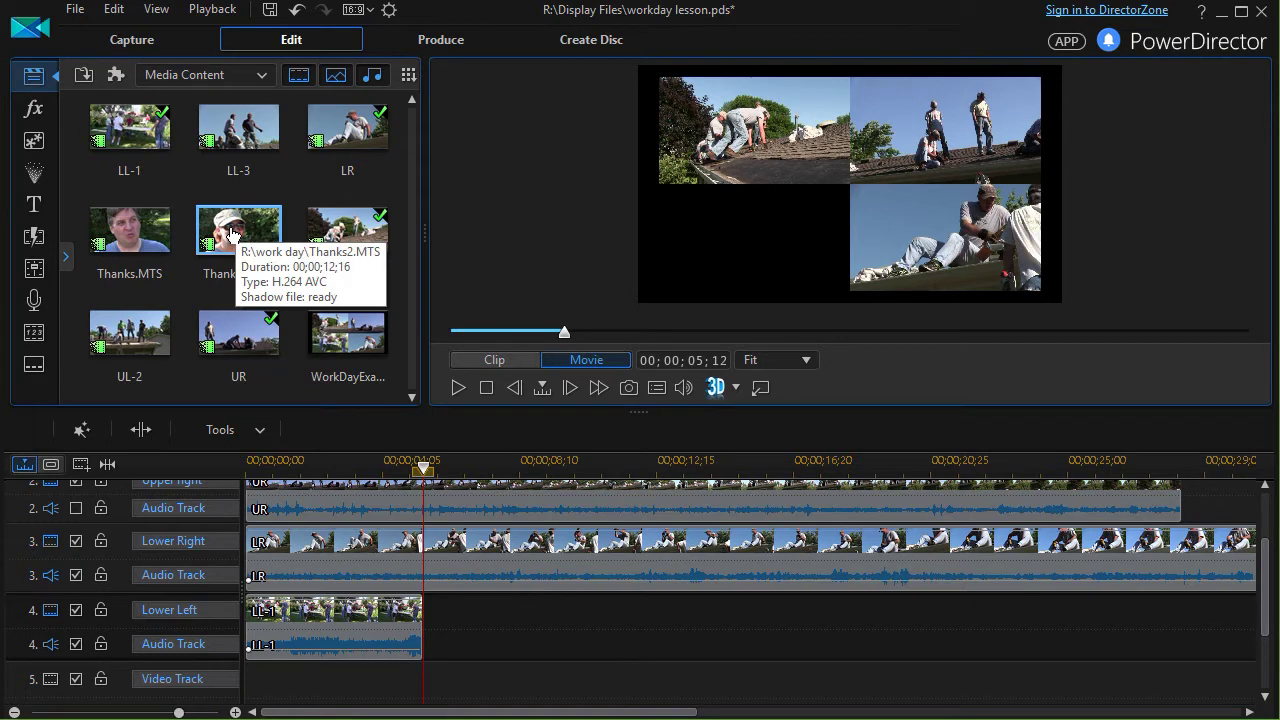
left_click_drag(231, 233, 434, 661)
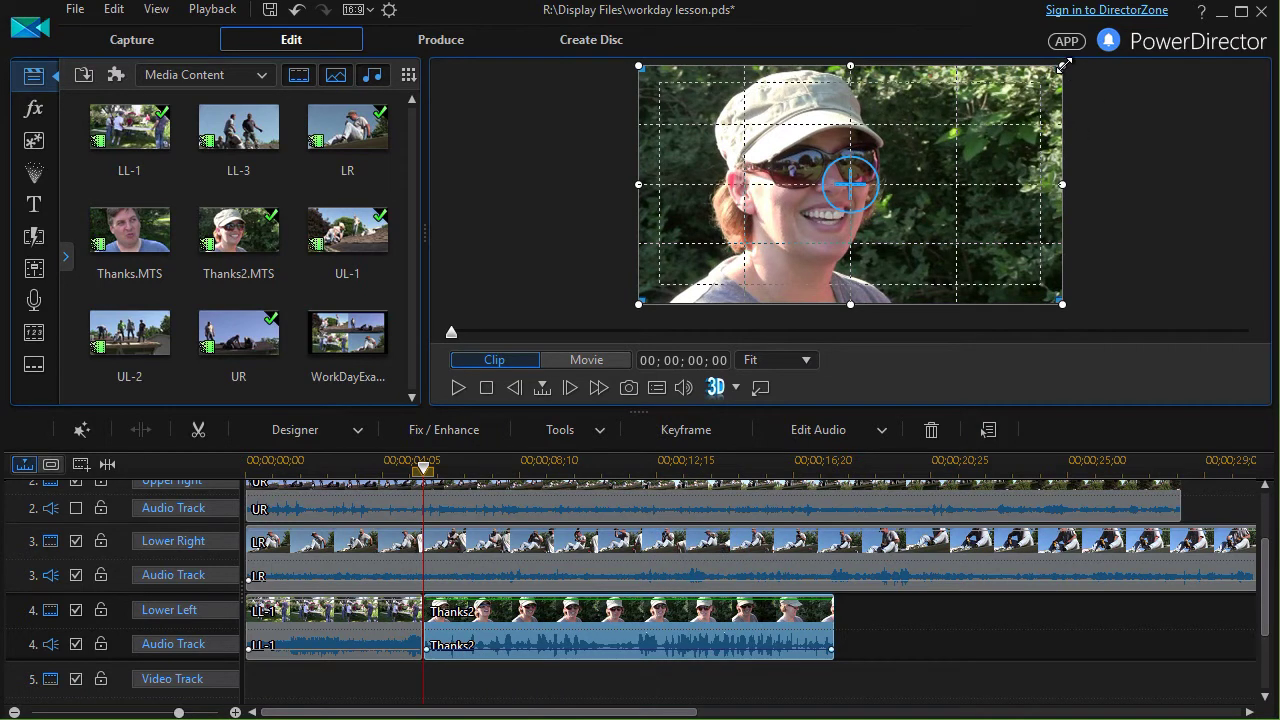
left_click_drag(1064, 66, 850, 186)
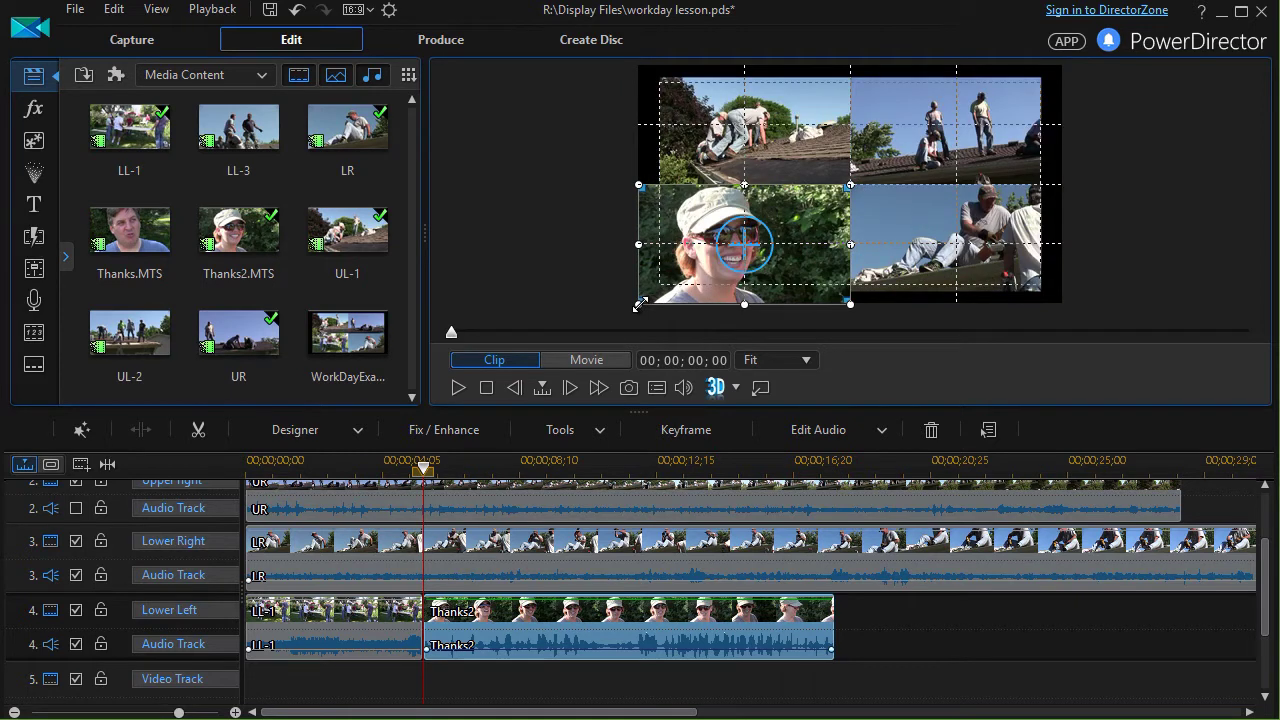
left_click_drag(640, 304, 658, 292)
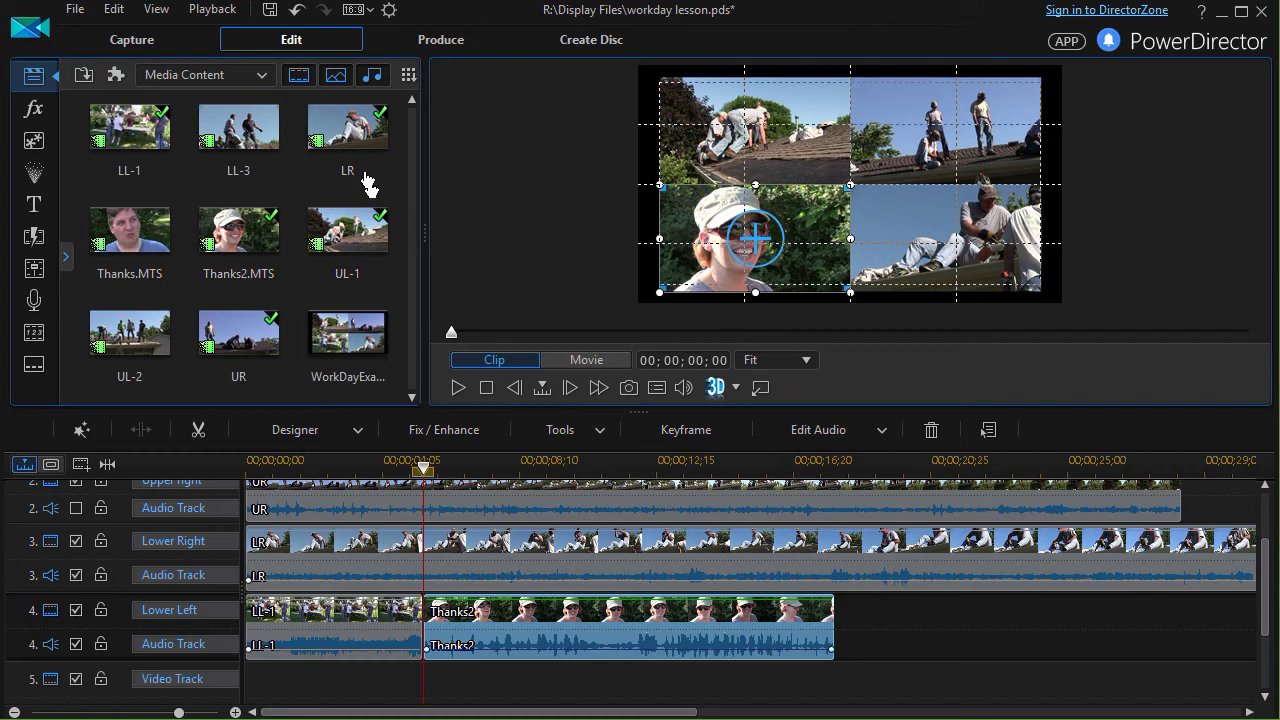
- Add LL-3 after Thanks2.MTS and fit it into the lower-left quadrant
left_click_drag(228, 131, 836, 636)
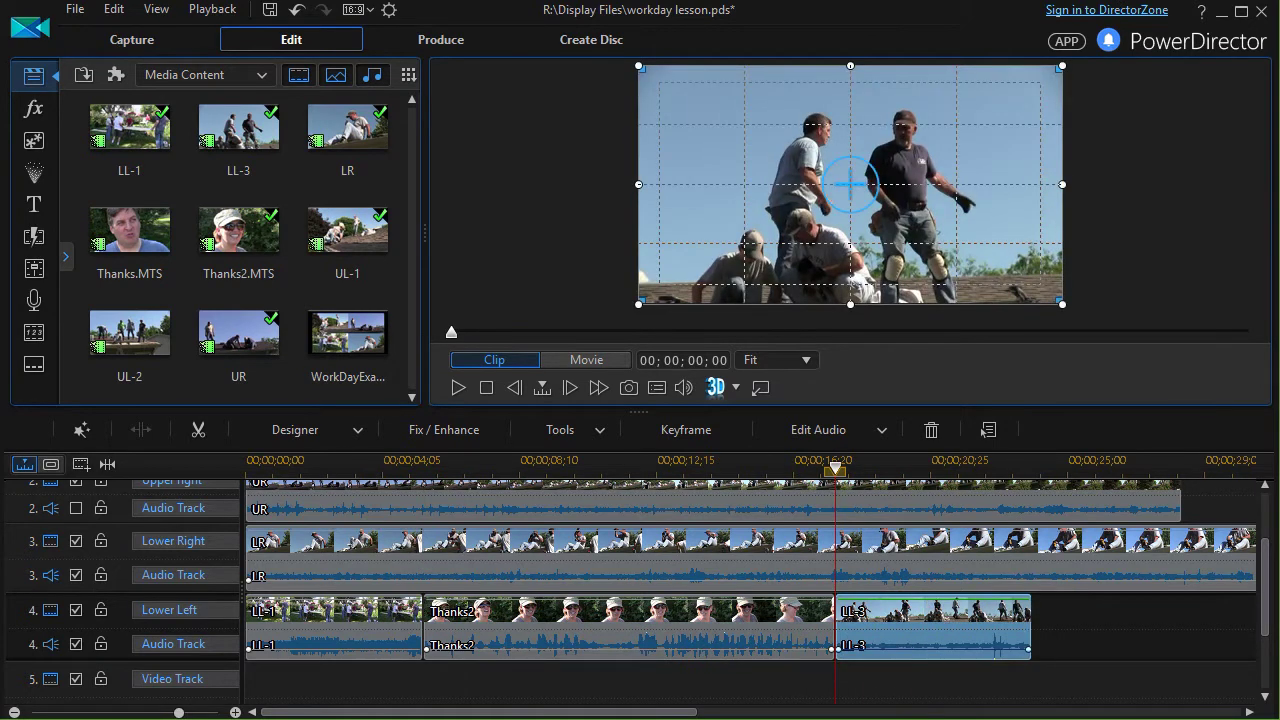
left_click_drag(1060, 67, 836, 184)
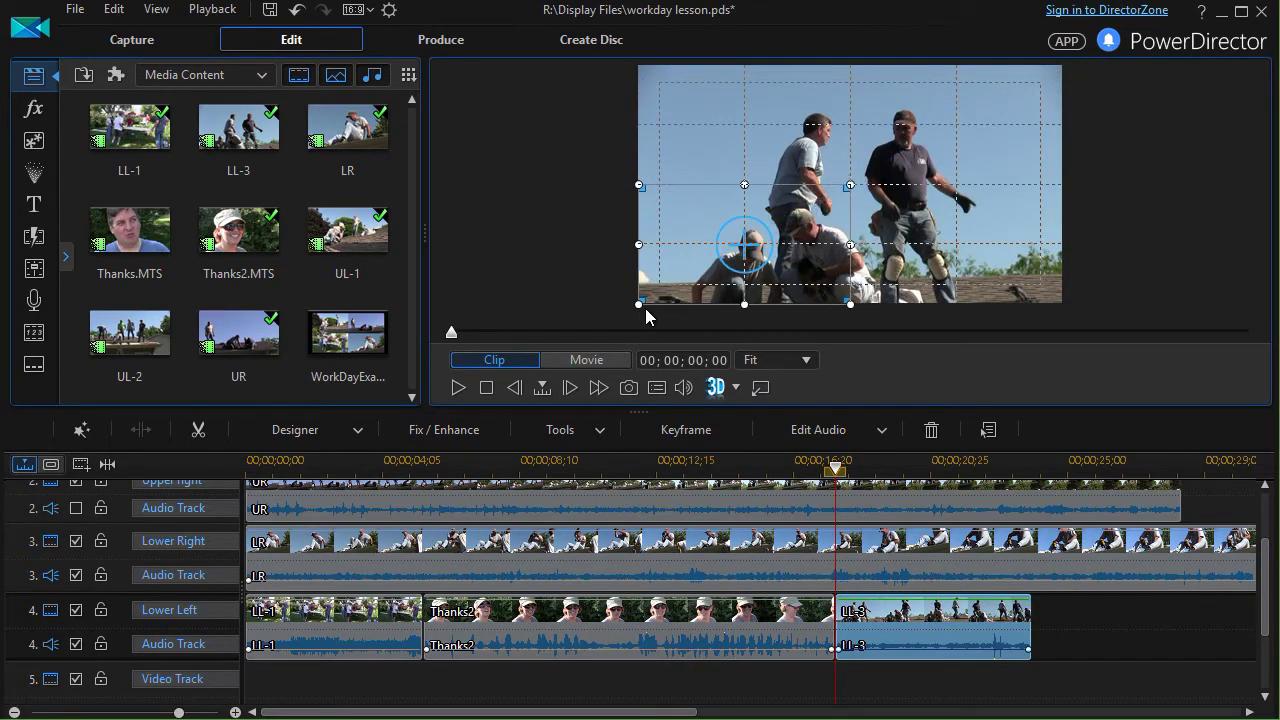
left_click_drag(639, 303, 660, 293)
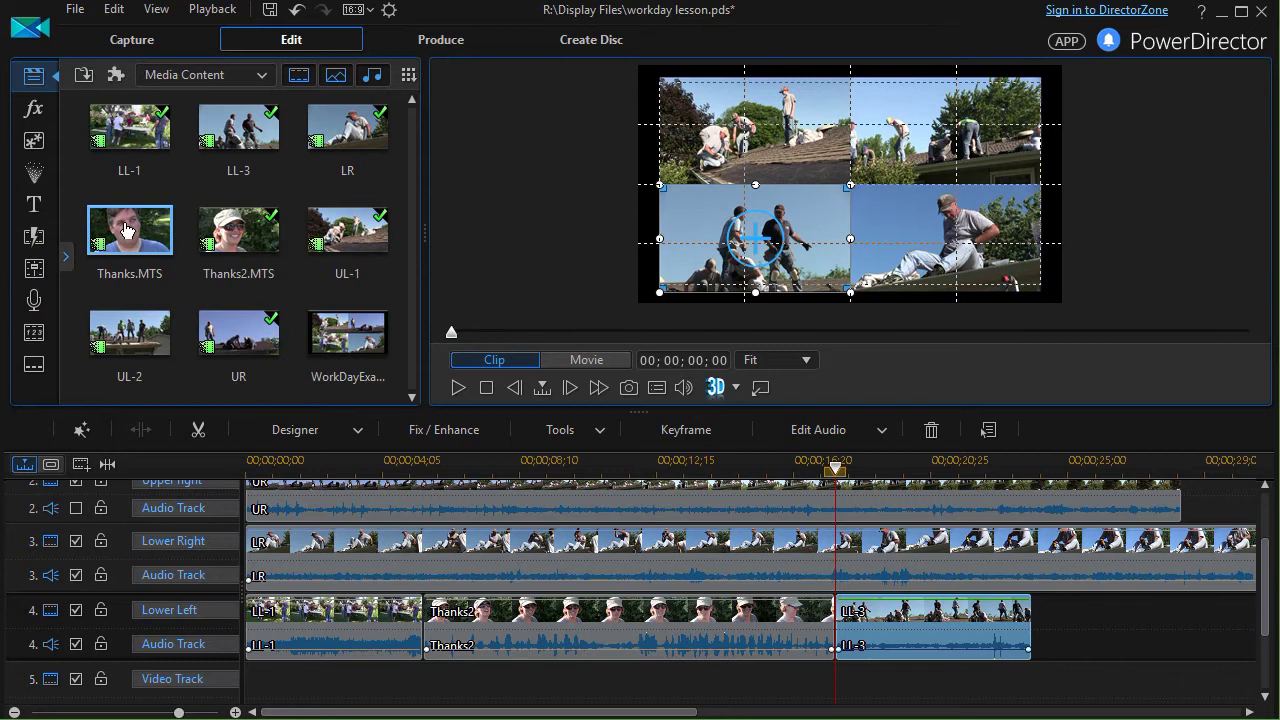
- Place Thanks.MTS after LL-3 on the Lower Left track and resize it into the lower-left quadrant
left_click_drag(125, 230, 1033, 625)
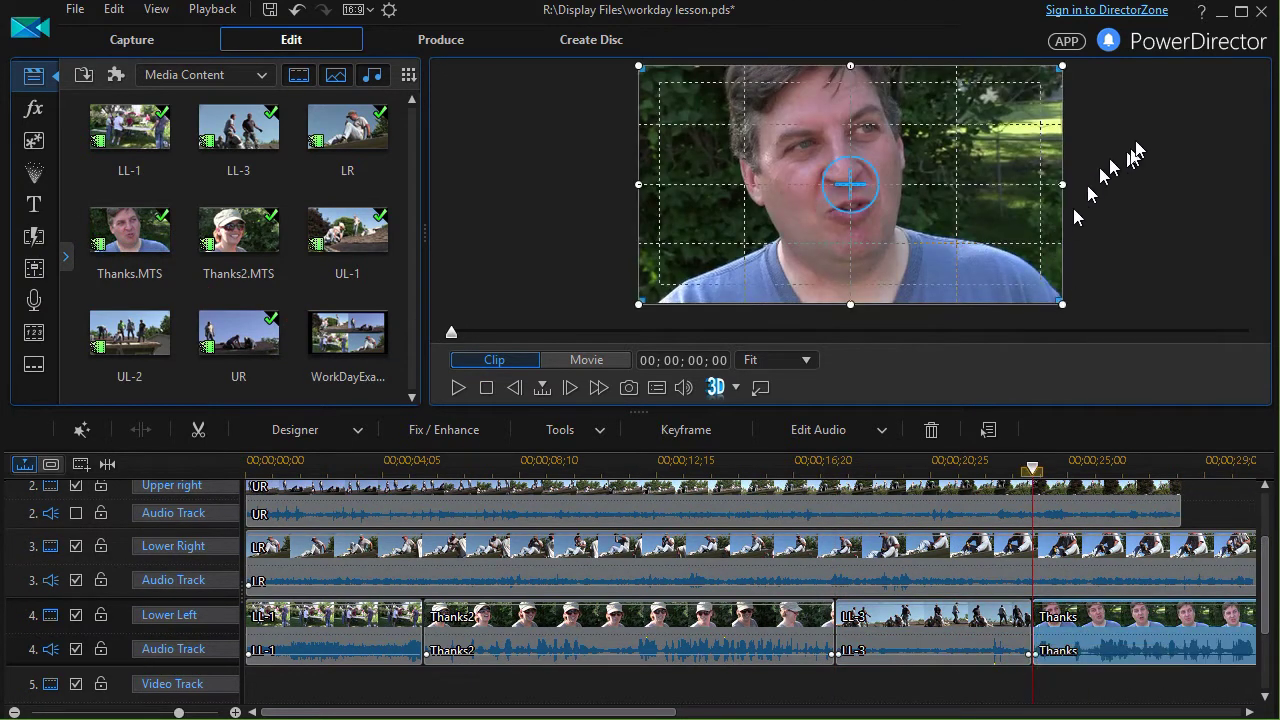
left_click_drag(1062, 66, 845, 230)
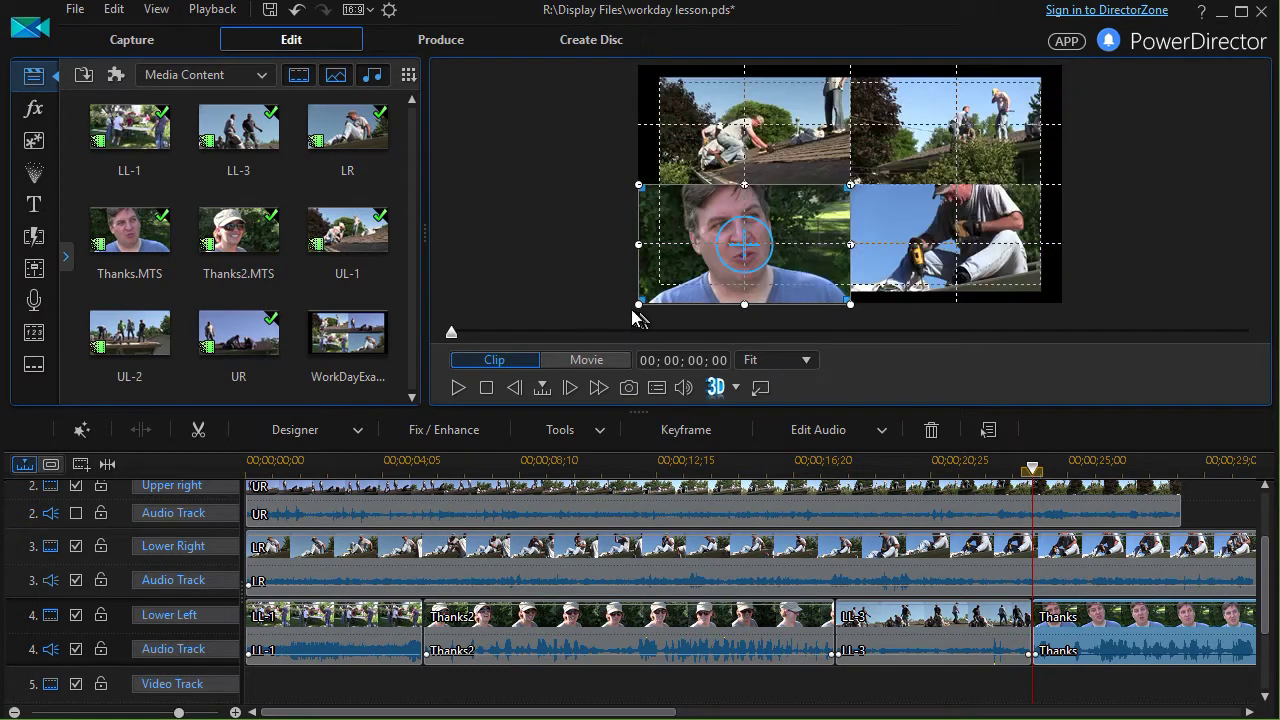
left_click_drag(643, 303, 700, 295)
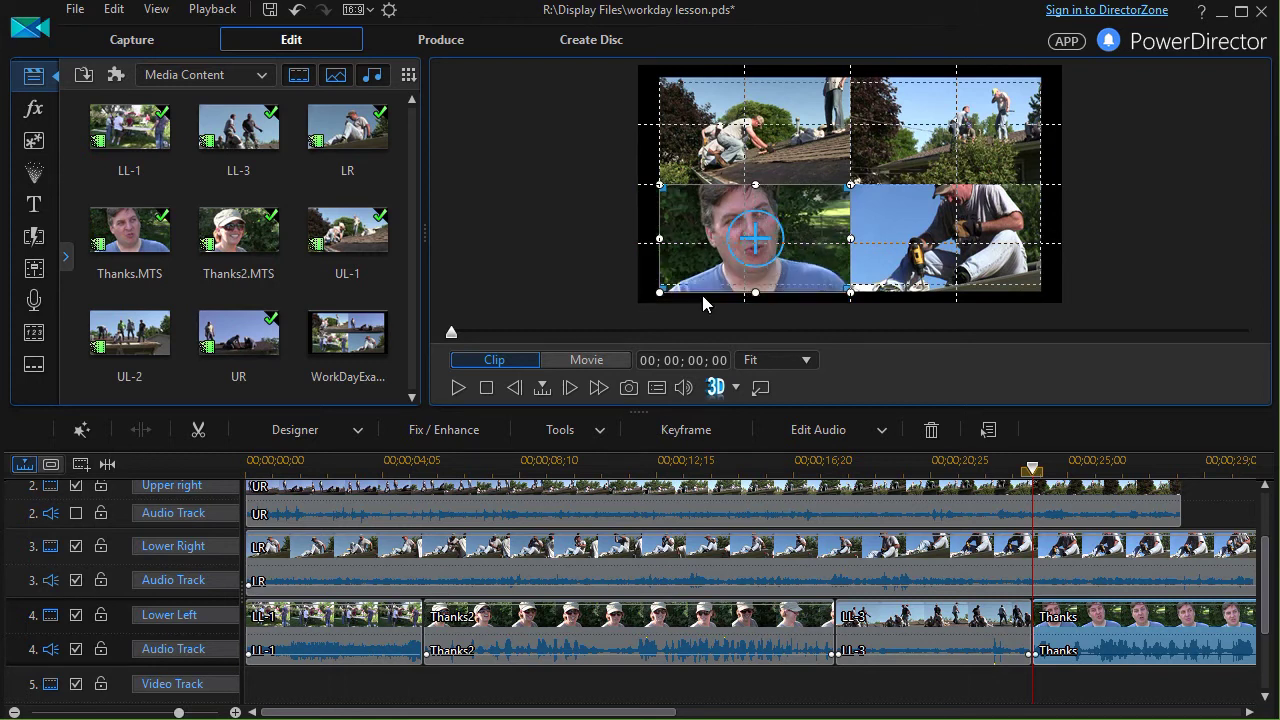
- Disable the audio of the Lower Right and Upper Left tracks
left_click(78, 581)
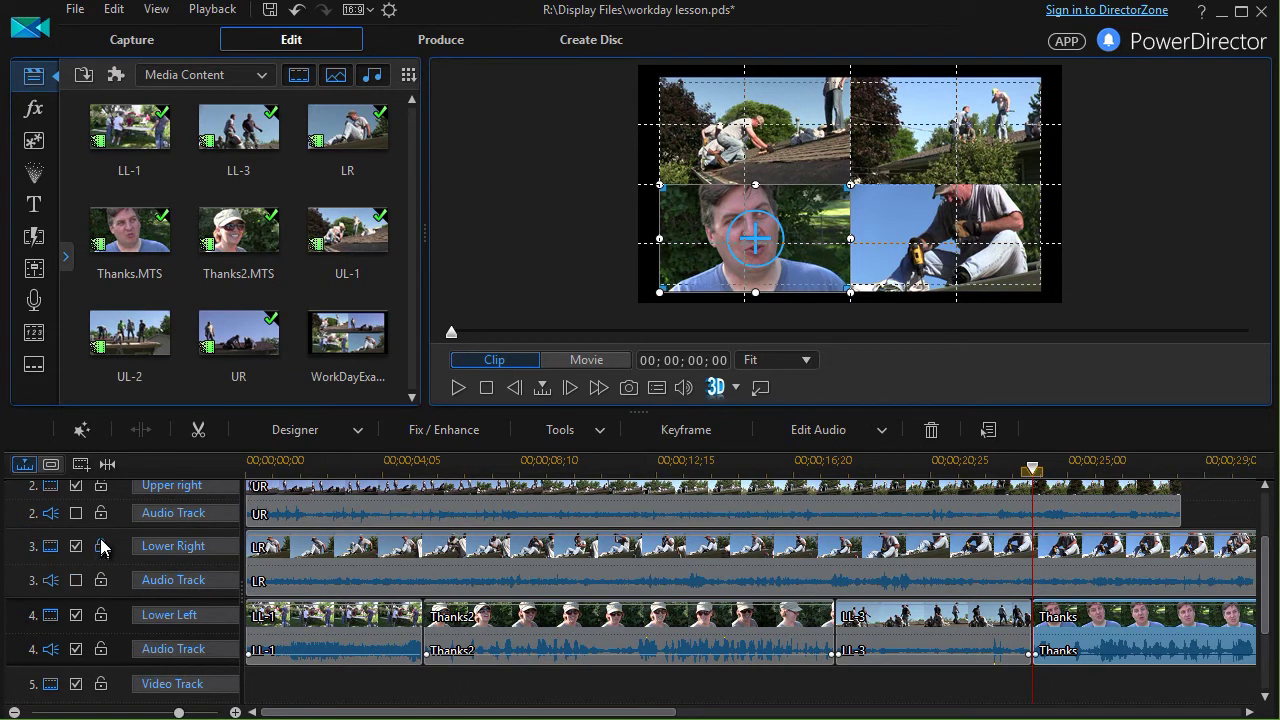
scroll(104, 546, "up", 2)
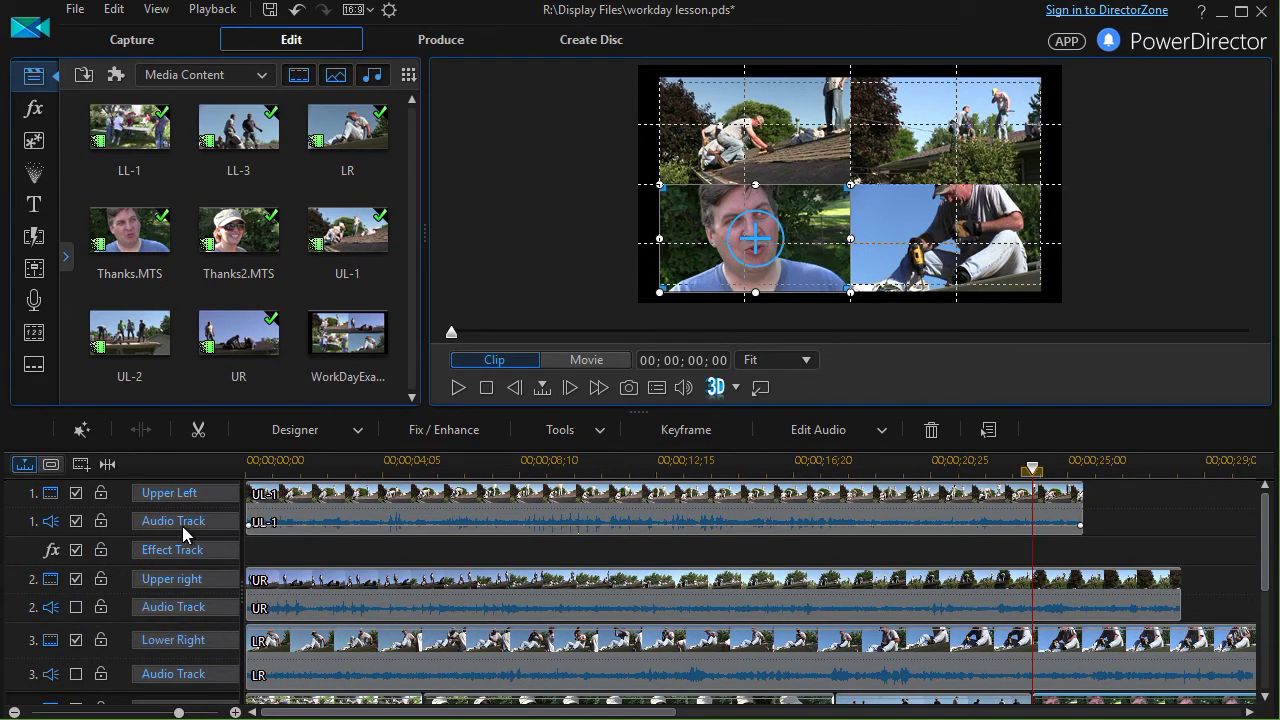
left_click(77, 522)
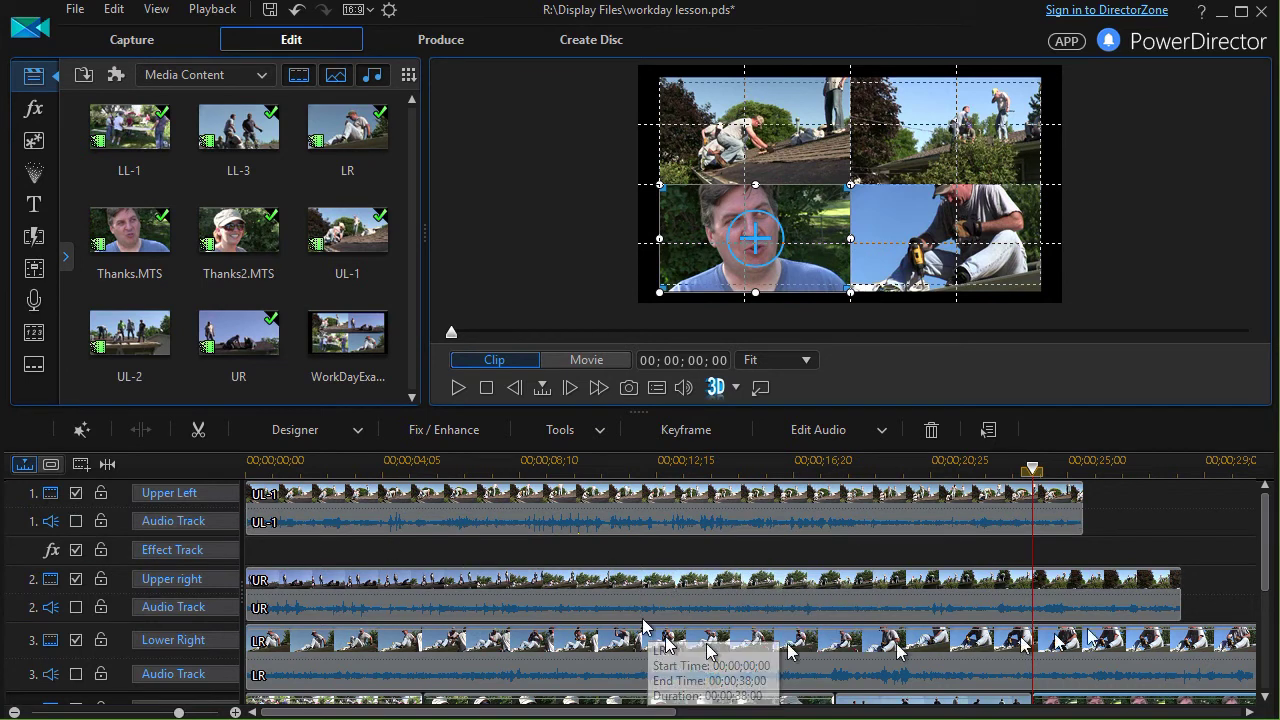
- Move the playhead to about 3 seconds
scroll(1262, 571, "down", 4)
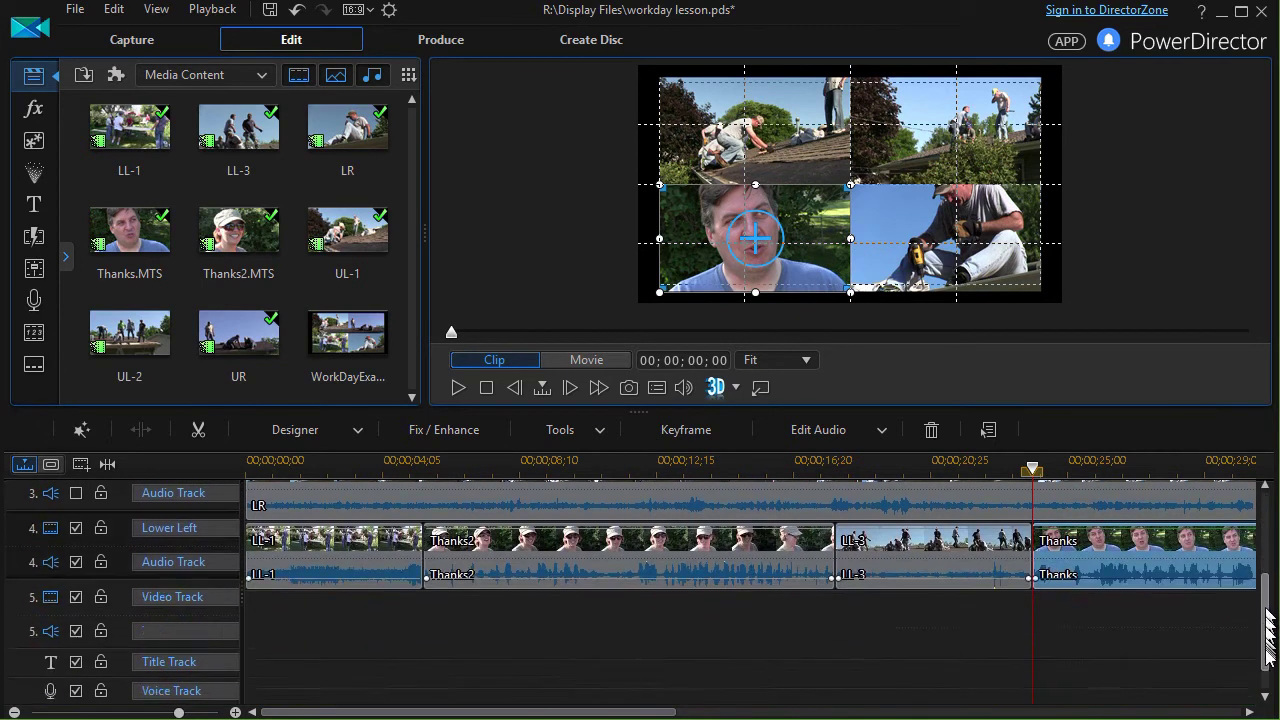
scroll(1266, 580, "up", 3)
scroll(1275, 596, "down", 1)
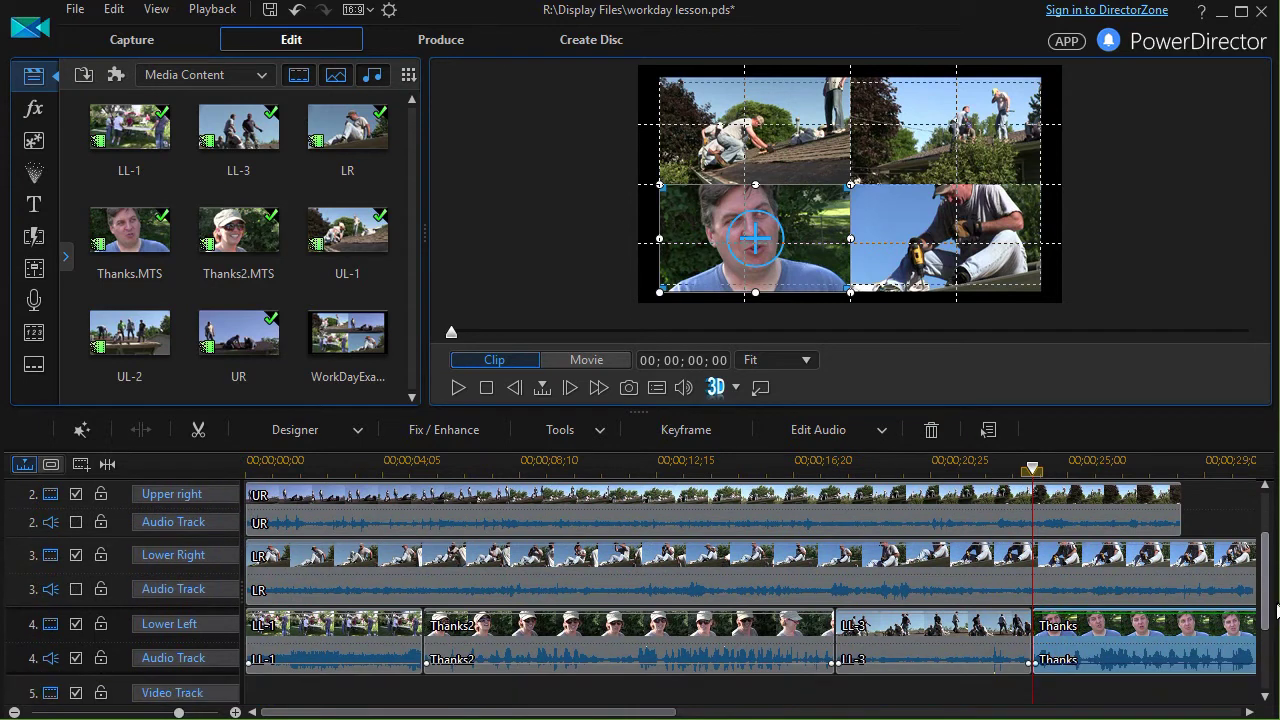
left_click_drag(338, 463, 352, 464)
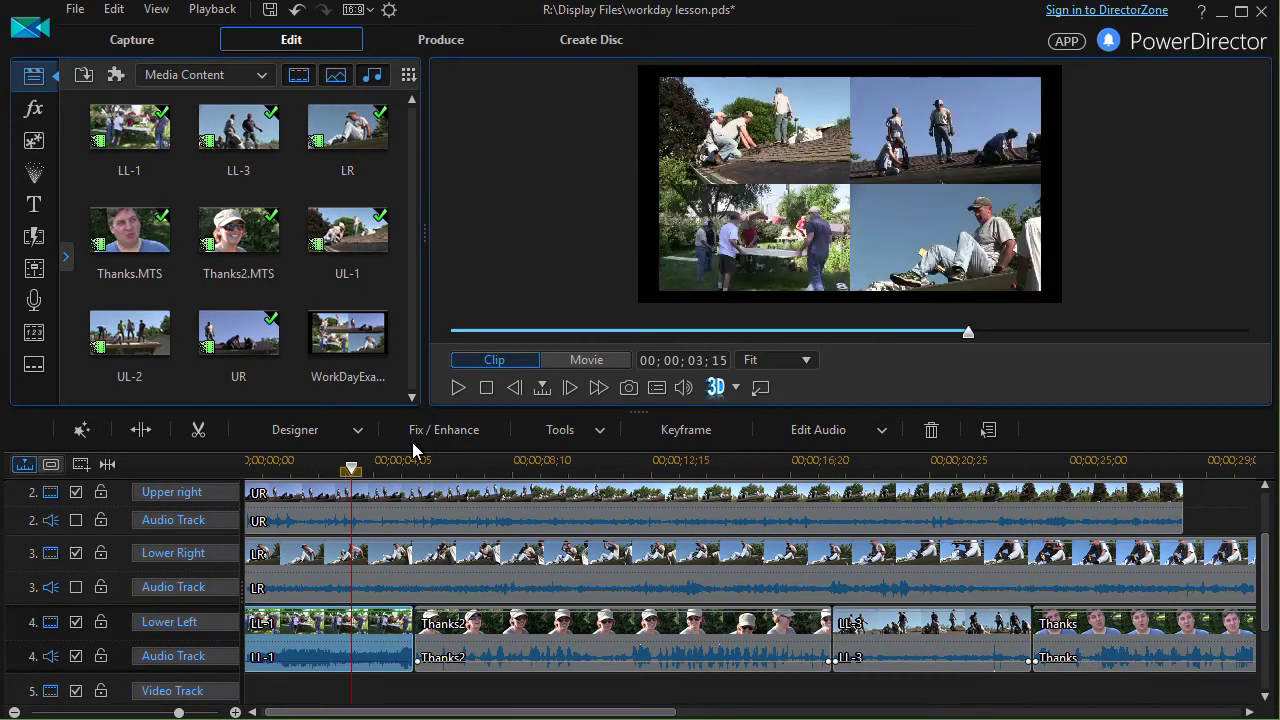
- Play the quad-screen montage from about 3 seconds and pause it at 00;00;08;21
left_click(459, 387)
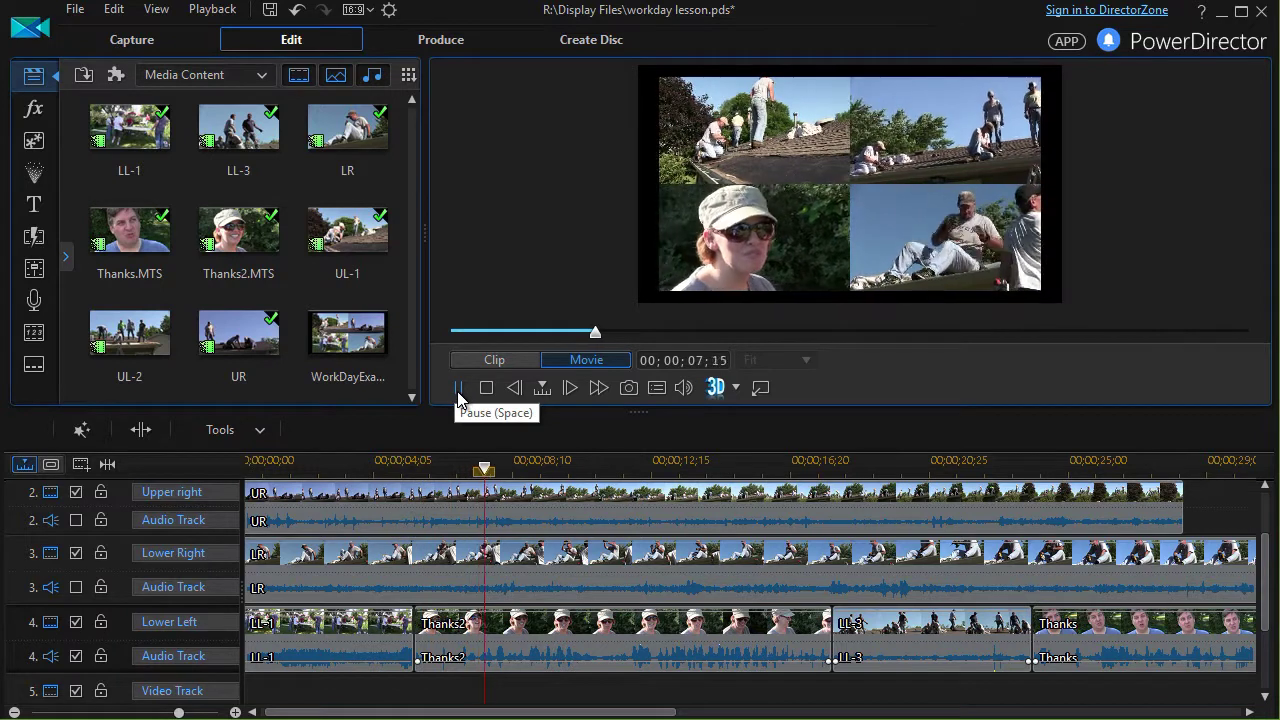
left_click(459, 388)
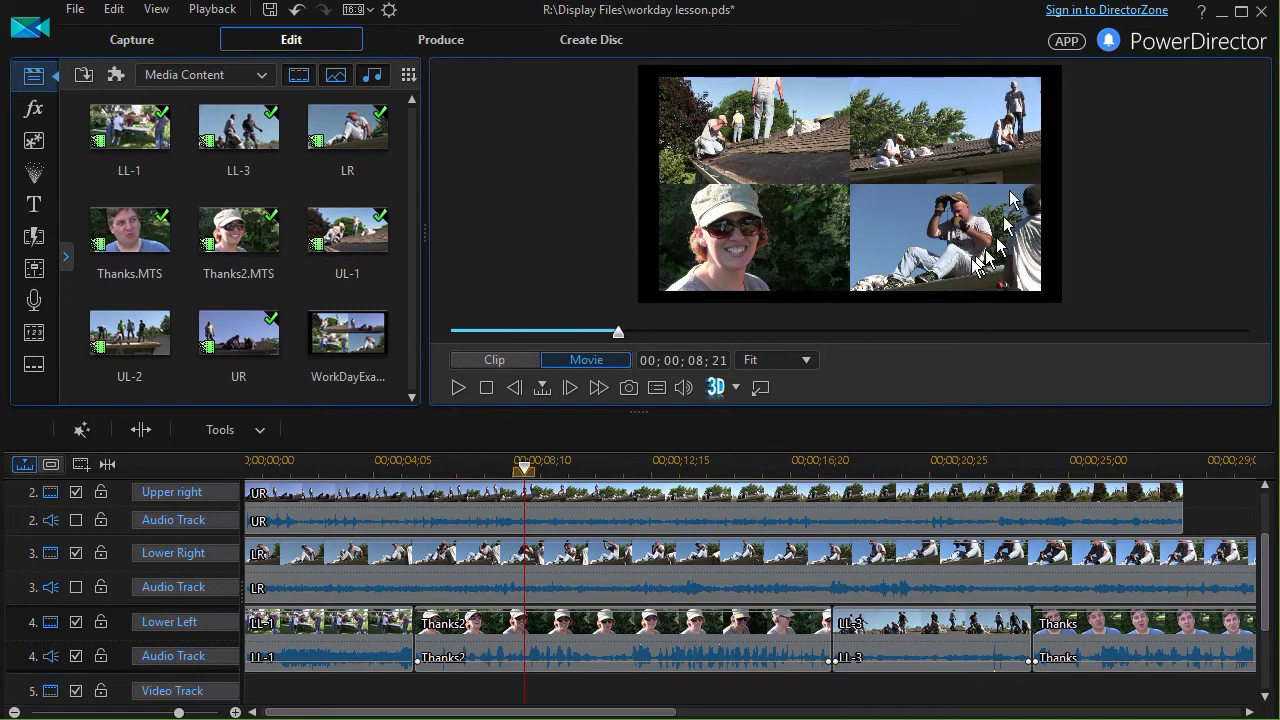
- Open Thanks2 in PiP Designer and add position and scale keyframes at the clip start
left_click(507, 643)
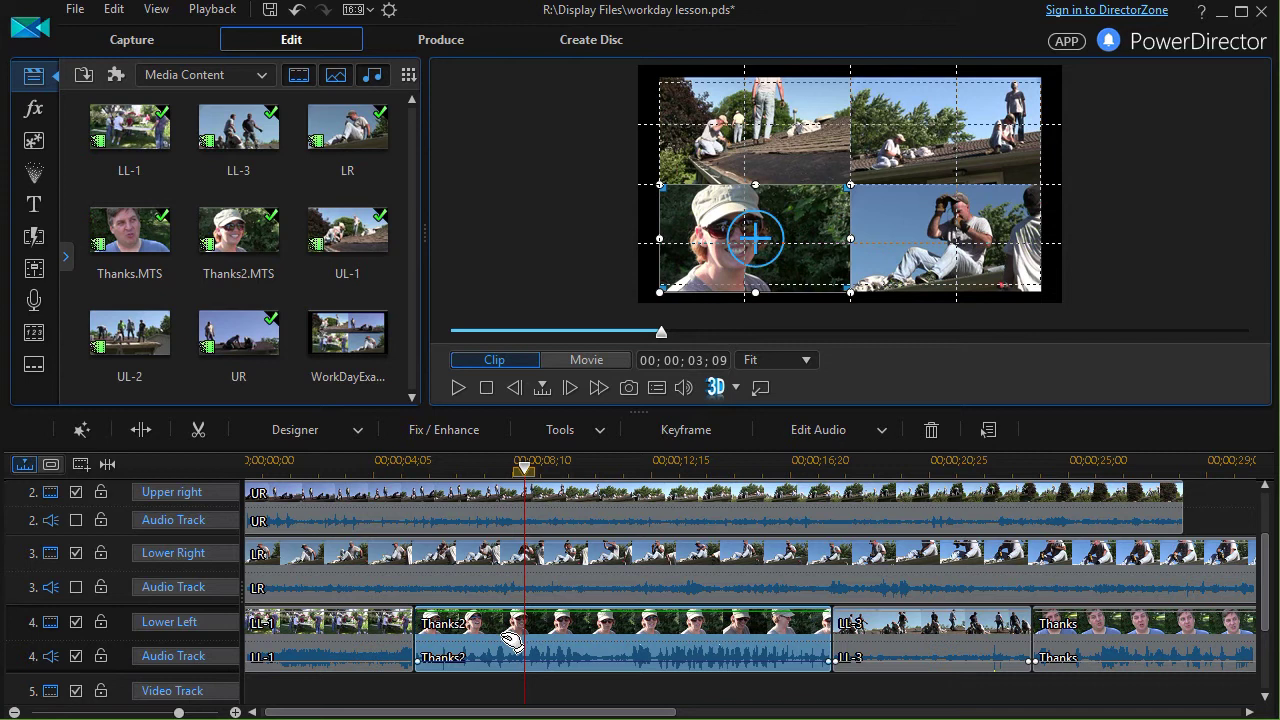
double_click(505, 642)
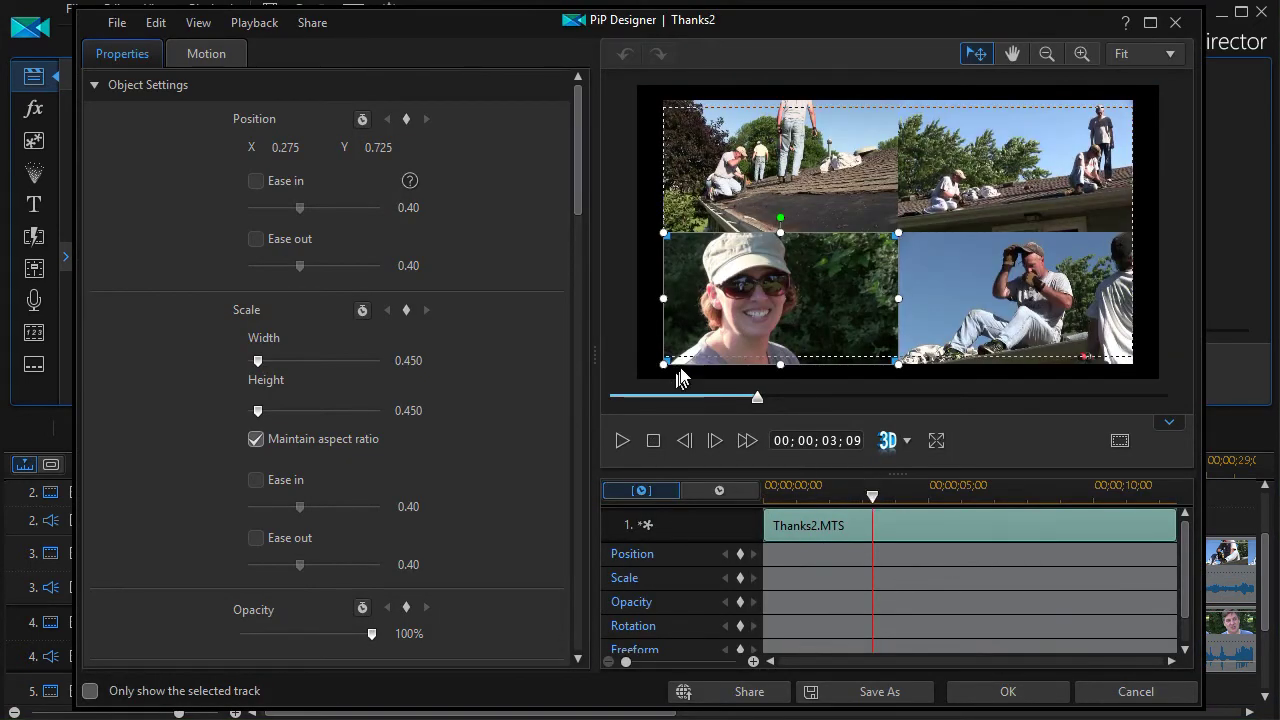
left_click_drag(871, 500, 757, 526)
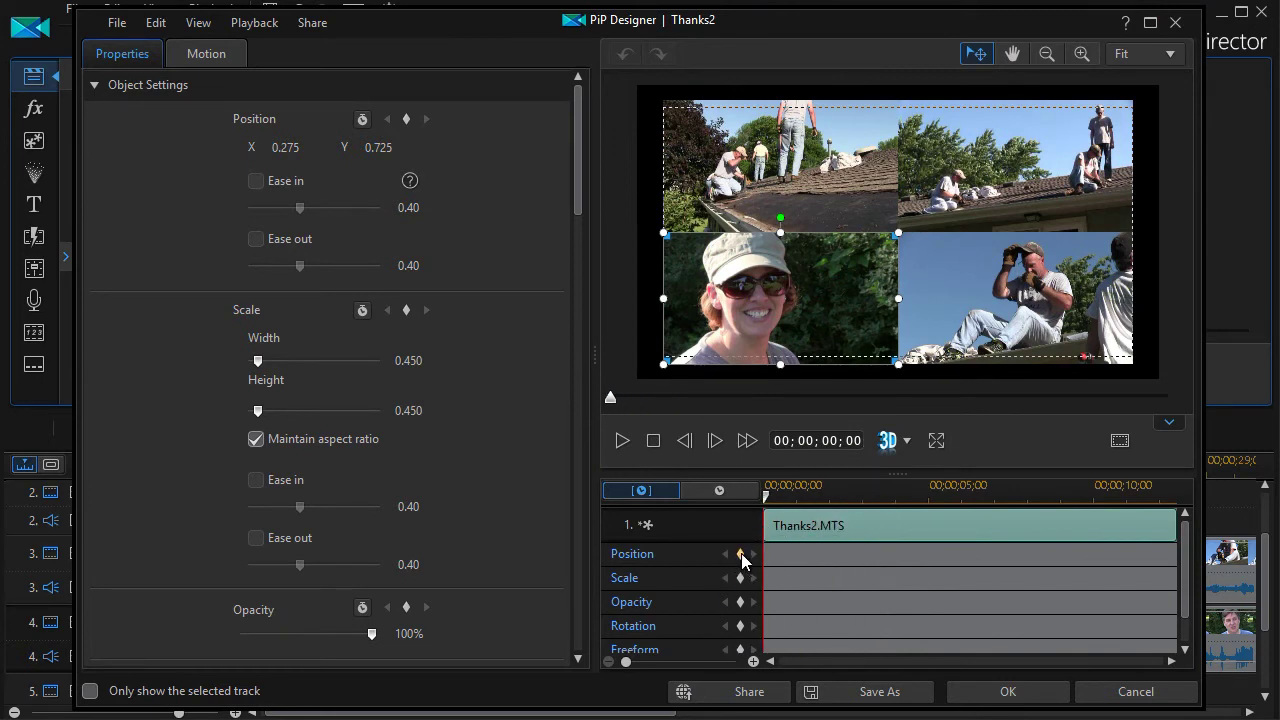
left_click(741, 553)
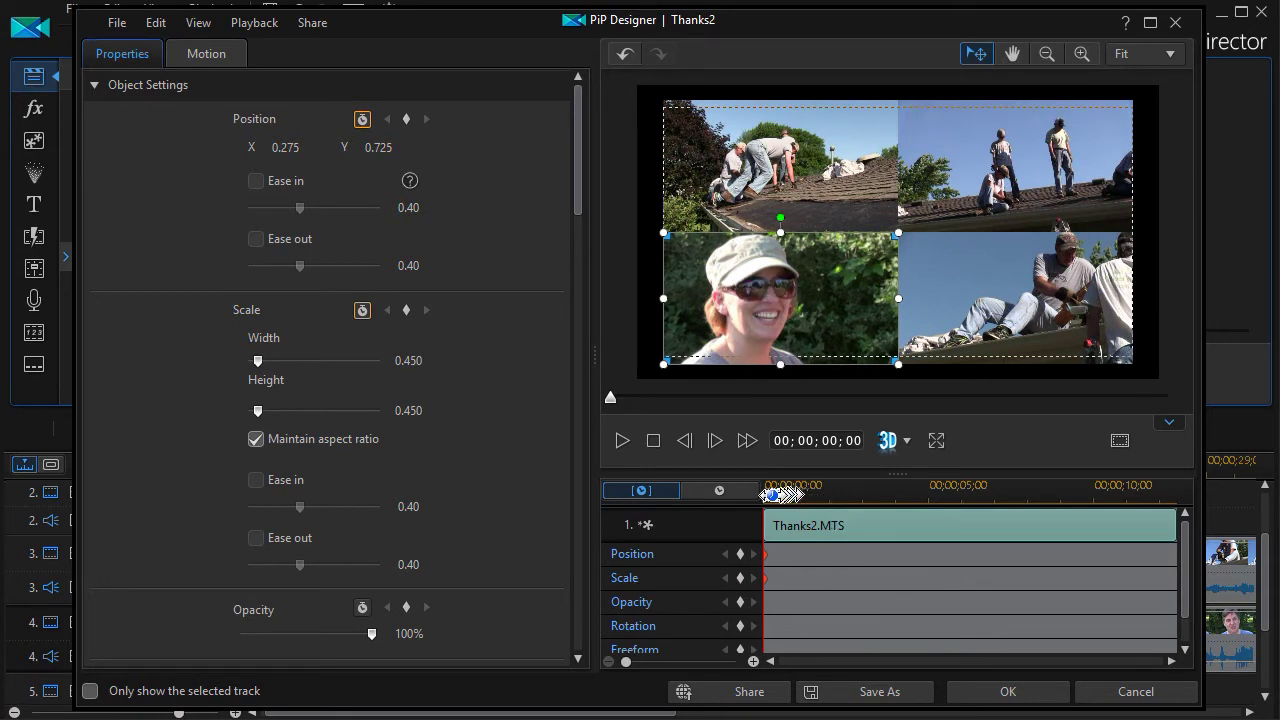
- At 00;00;01;08, enlarge Thanks2 to 0.902 scale, nearly filling the frame, and apply
left_click_drag(766, 492, 801, 514)
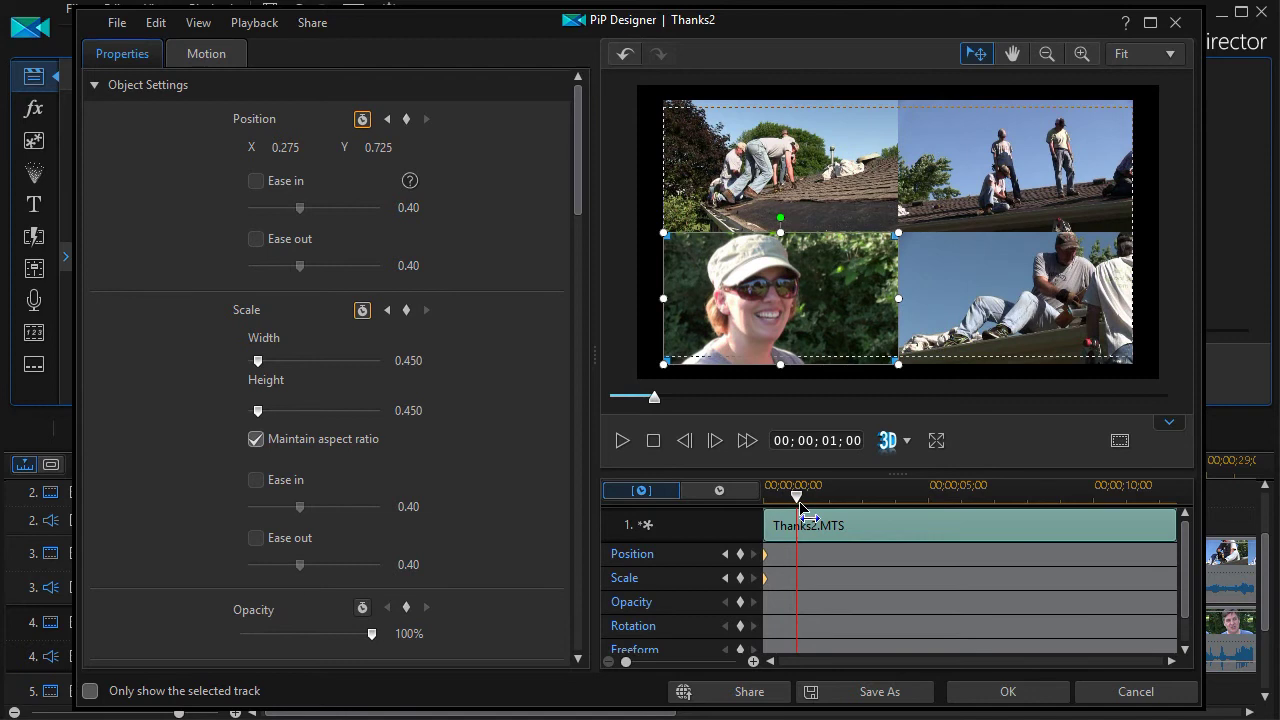
left_click_drag(801, 514, 811, 513)
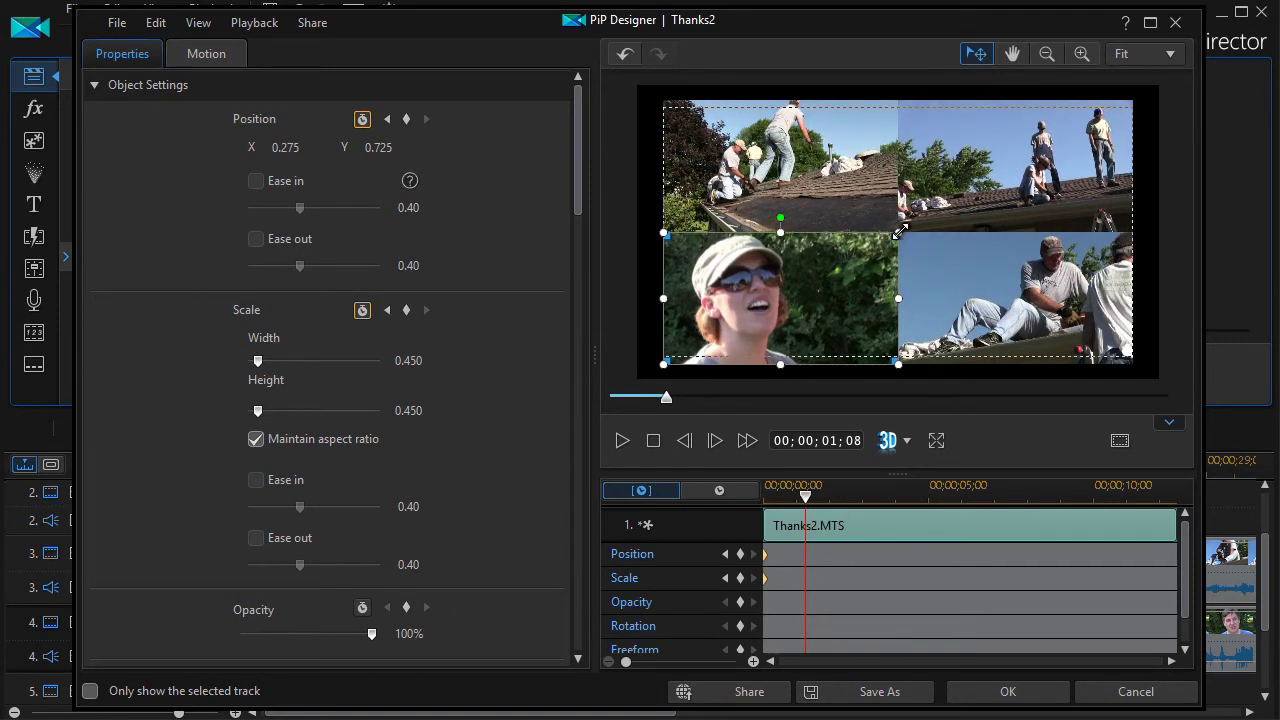
left_click_drag(899, 233, 1135, 112)
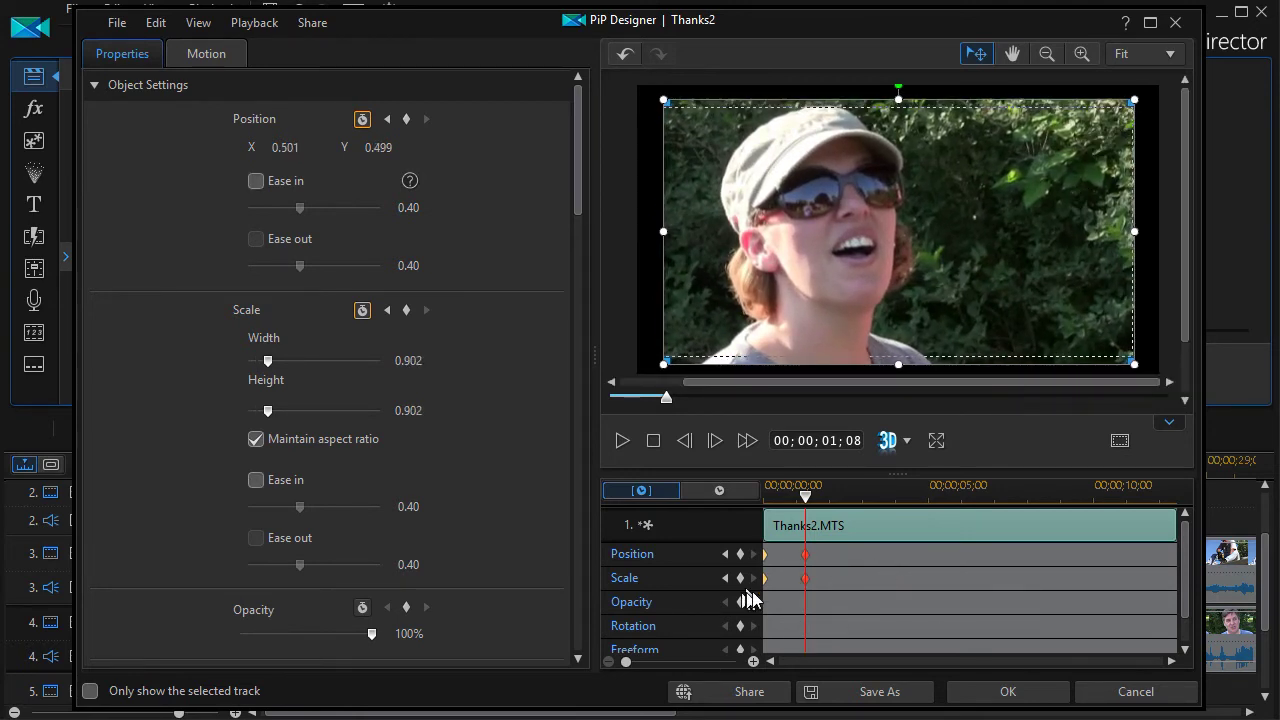
left_click(1010, 692)
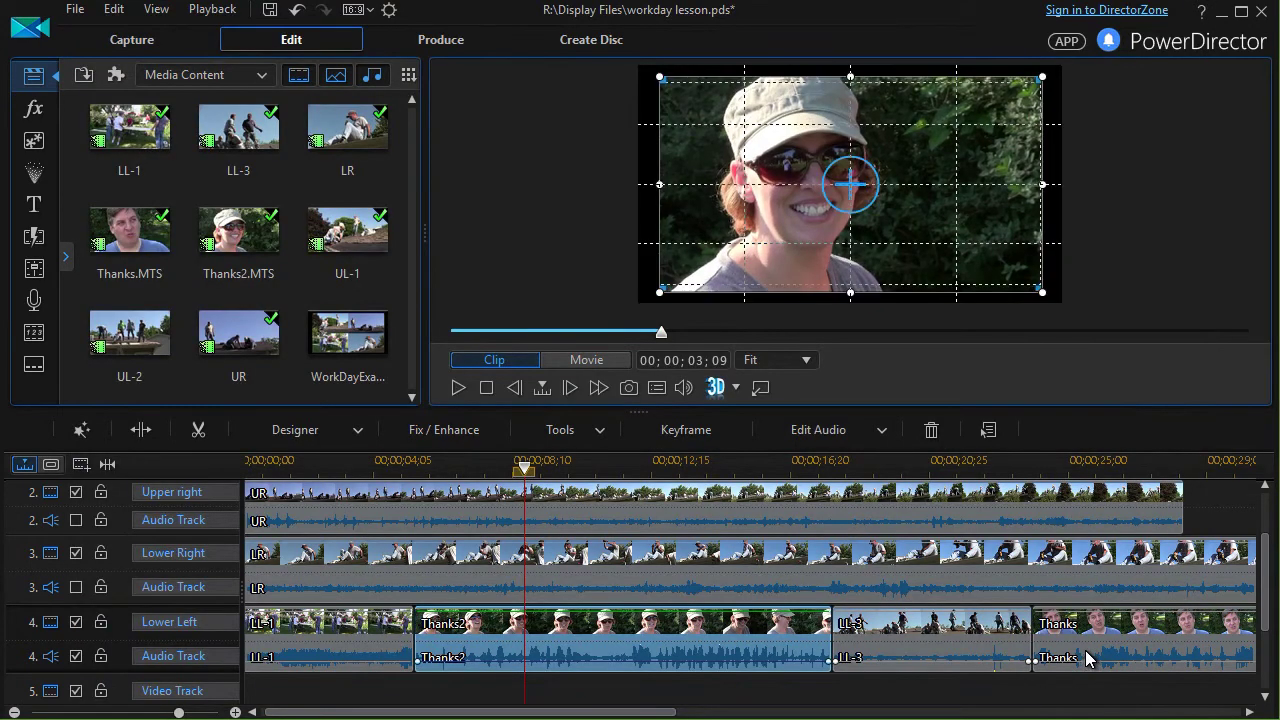
- In PiP Designer, keyframe Thanks at 0, then enlarge it to 0.902 scale at 00;00;01;08
left_click(1090, 655)
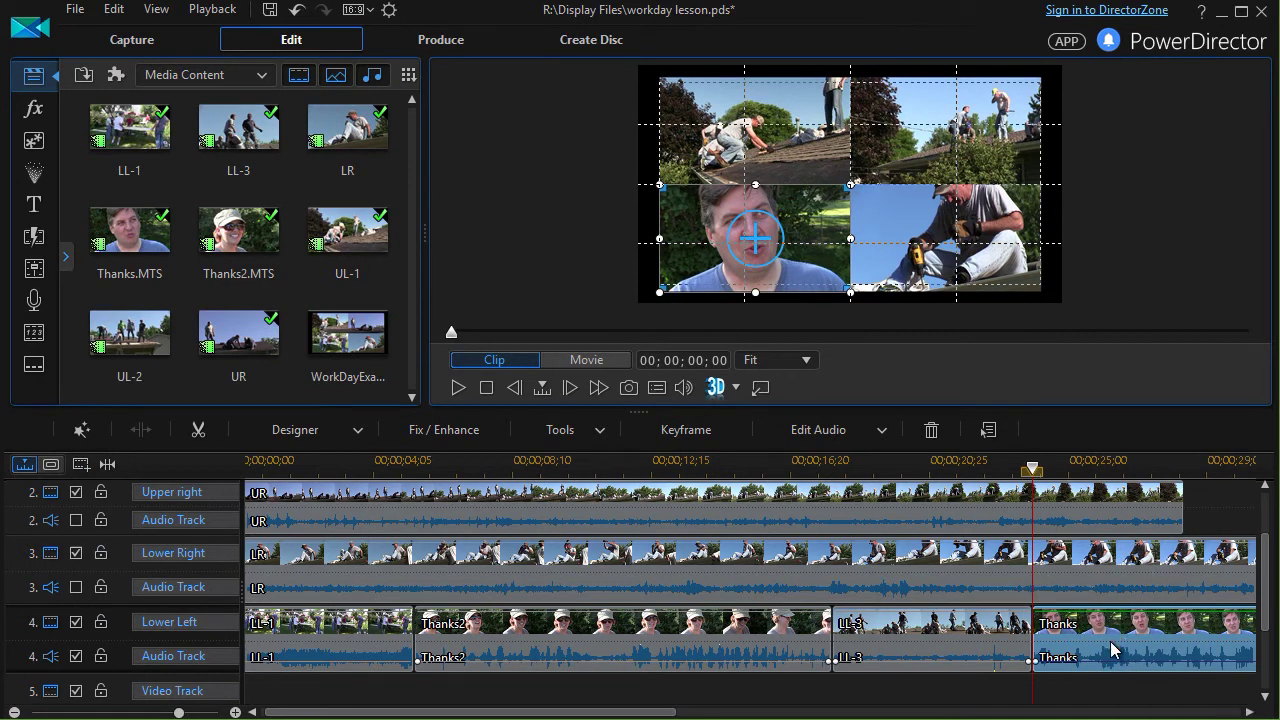
double_click(1112, 650)
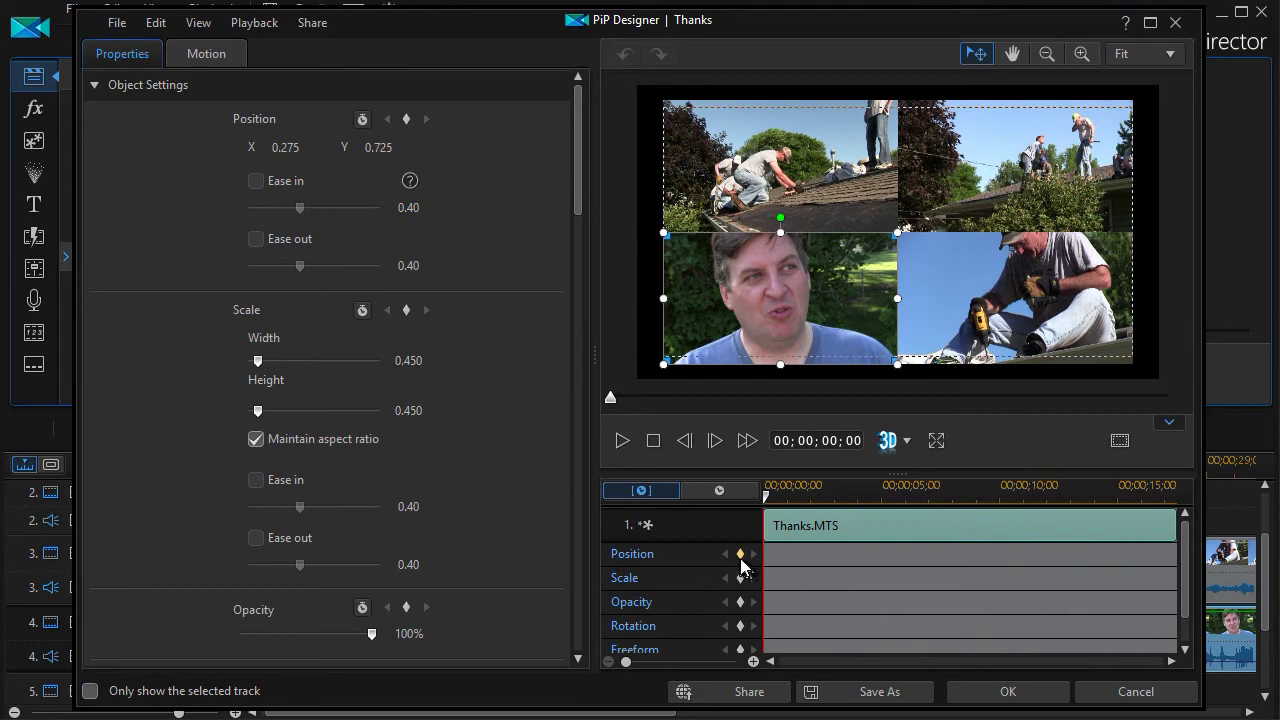
left_click(740, 553)
left_click(740, 577)
left_click_drag(767, 501, 798, 503)
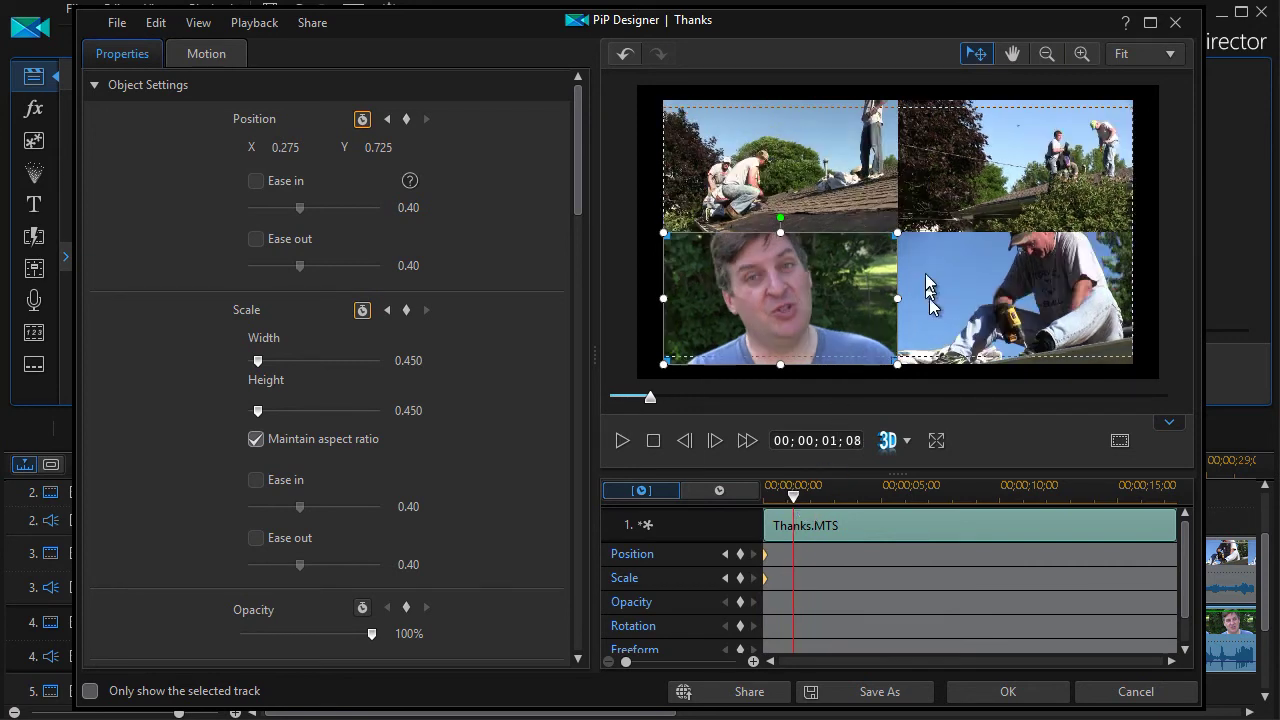
left_click_drag(899, 233, 1134, 133)
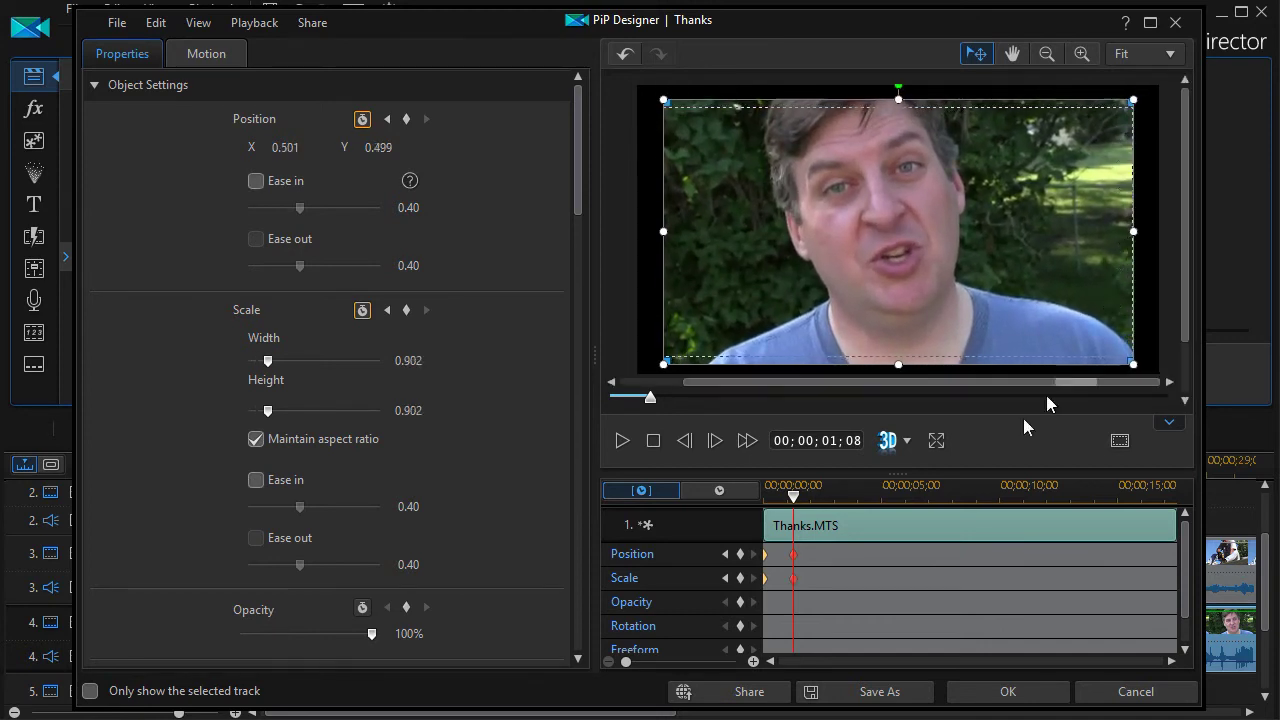
- Apply the Thanks animation, select LL-1, and zoom the timeline out to the whole project
left_click(1015, 692)
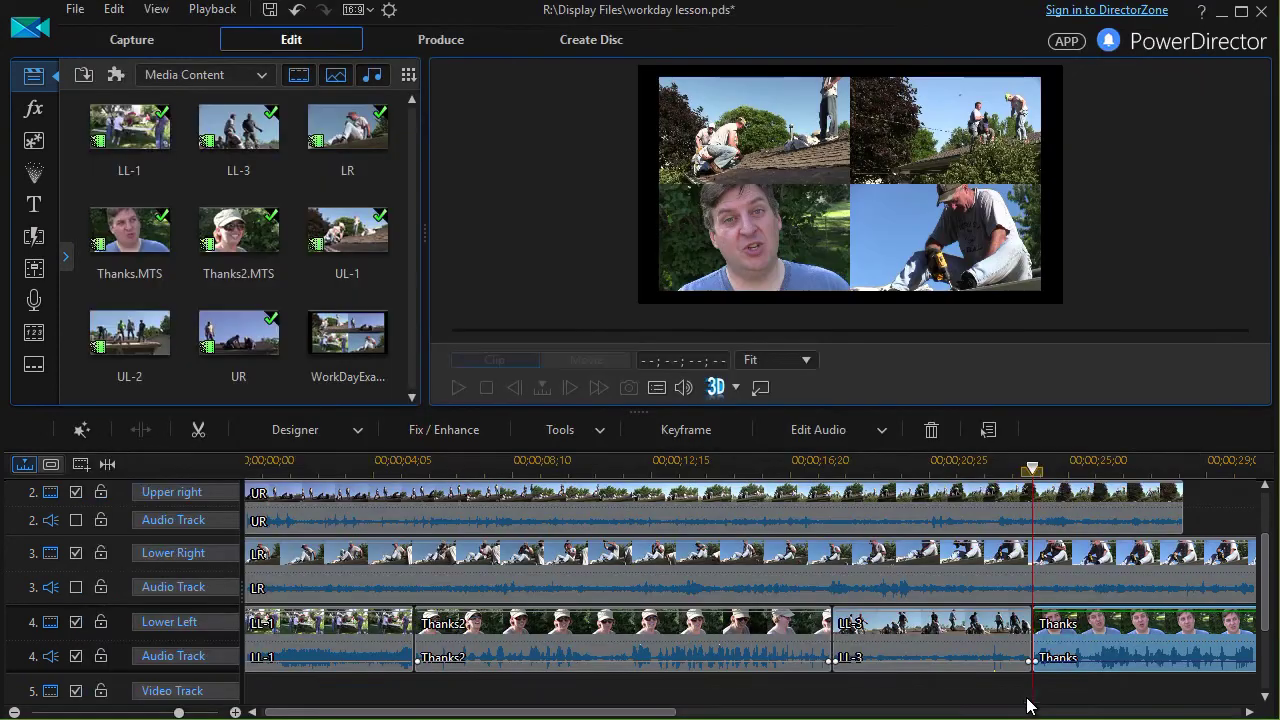
left_click(578, 665)
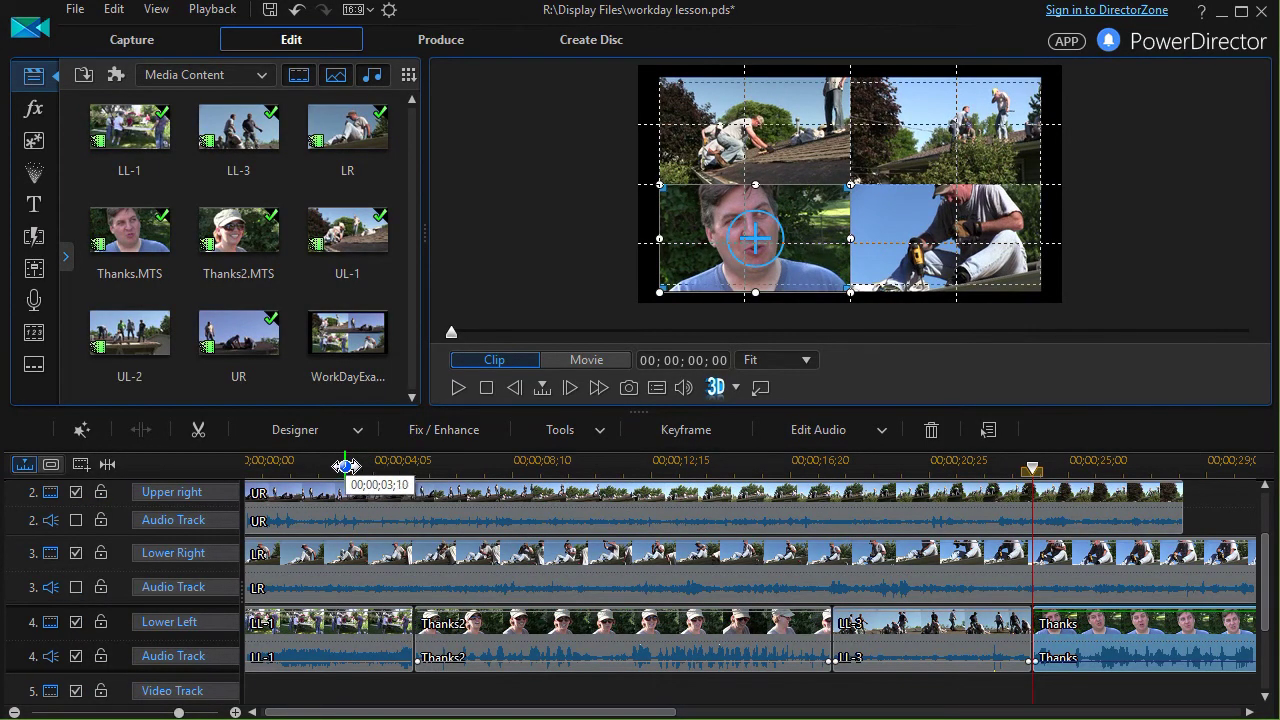
mouse_move(350, 466)
left_mouse_down()
mouse_move(369, 468)
mouse_move(327, 467)
left_mouse_up()
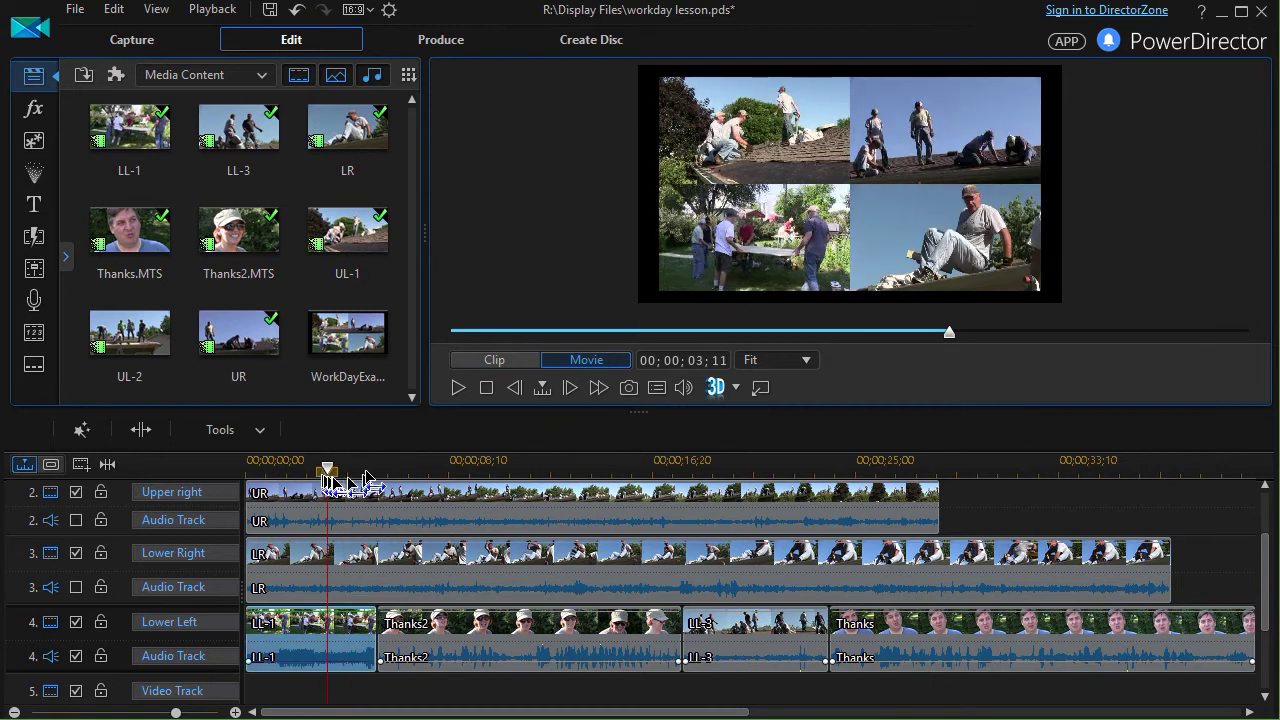
- Play the timeline, pause near 10 seconds, then play from 16 seconds and stop at 00;00;27;00
left_click(458, 389)
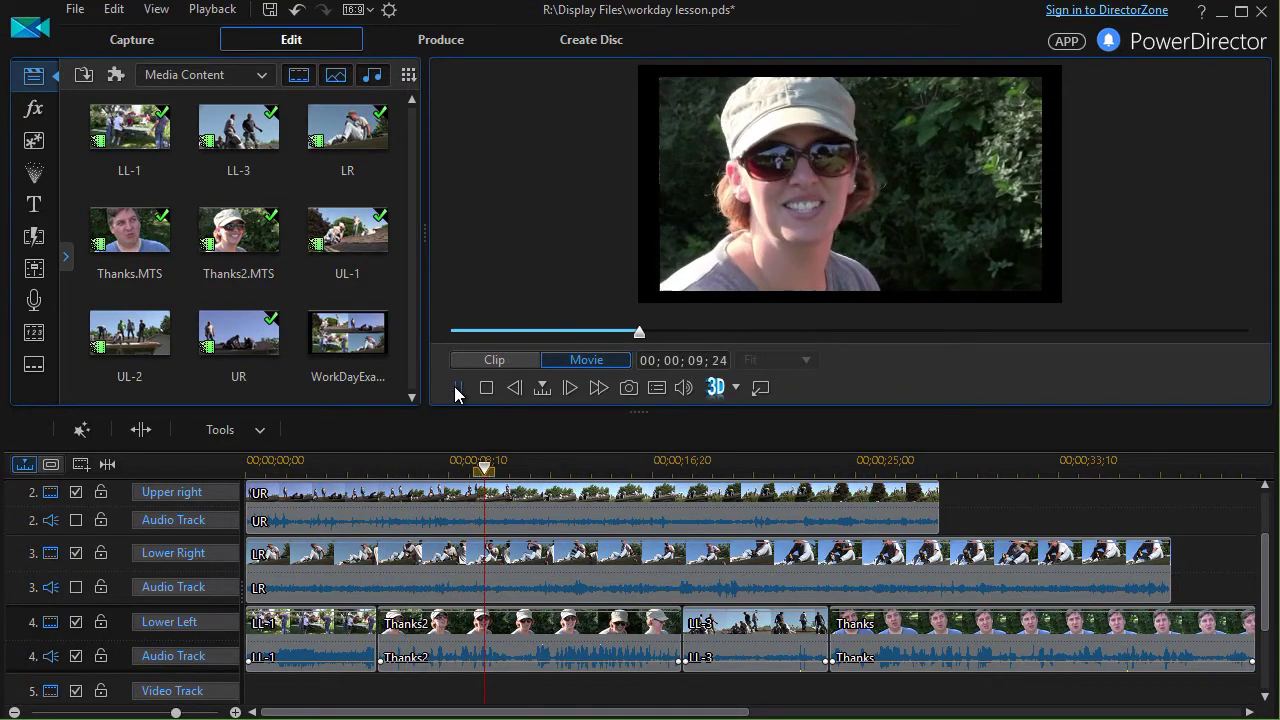
left_click(455, 387)
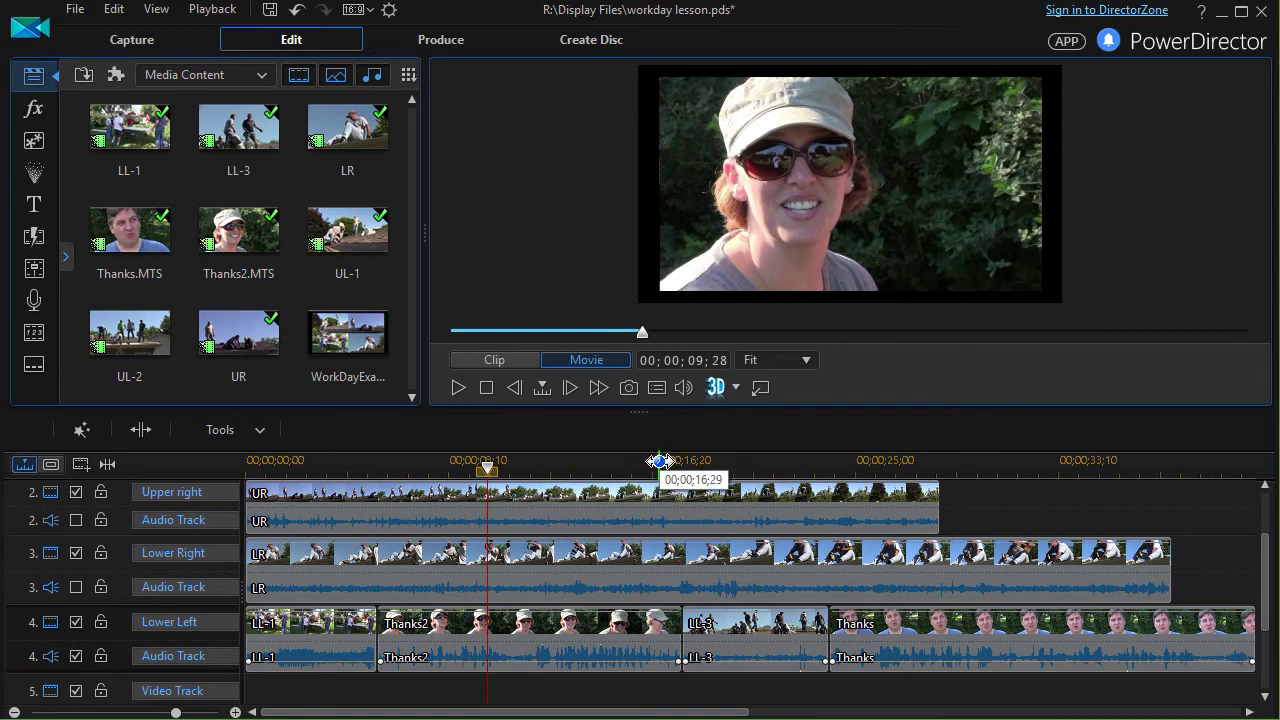
left_click(659, 458)
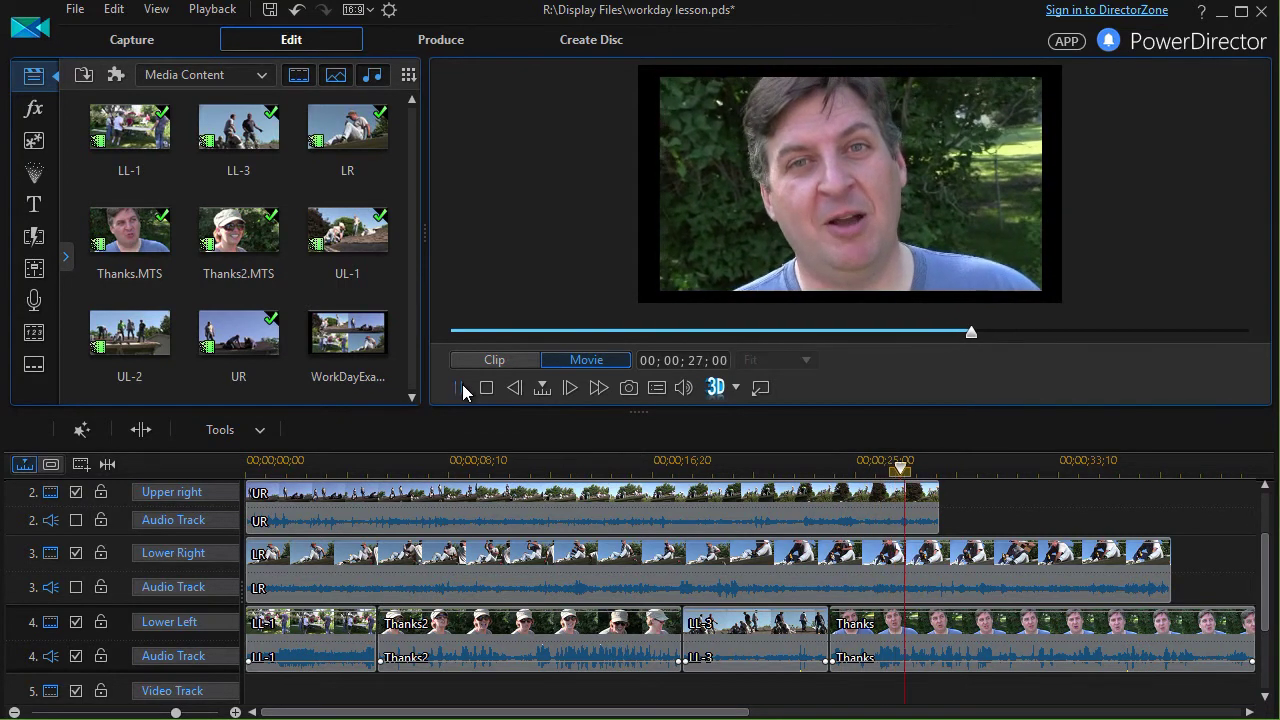
left_click(462, 386)
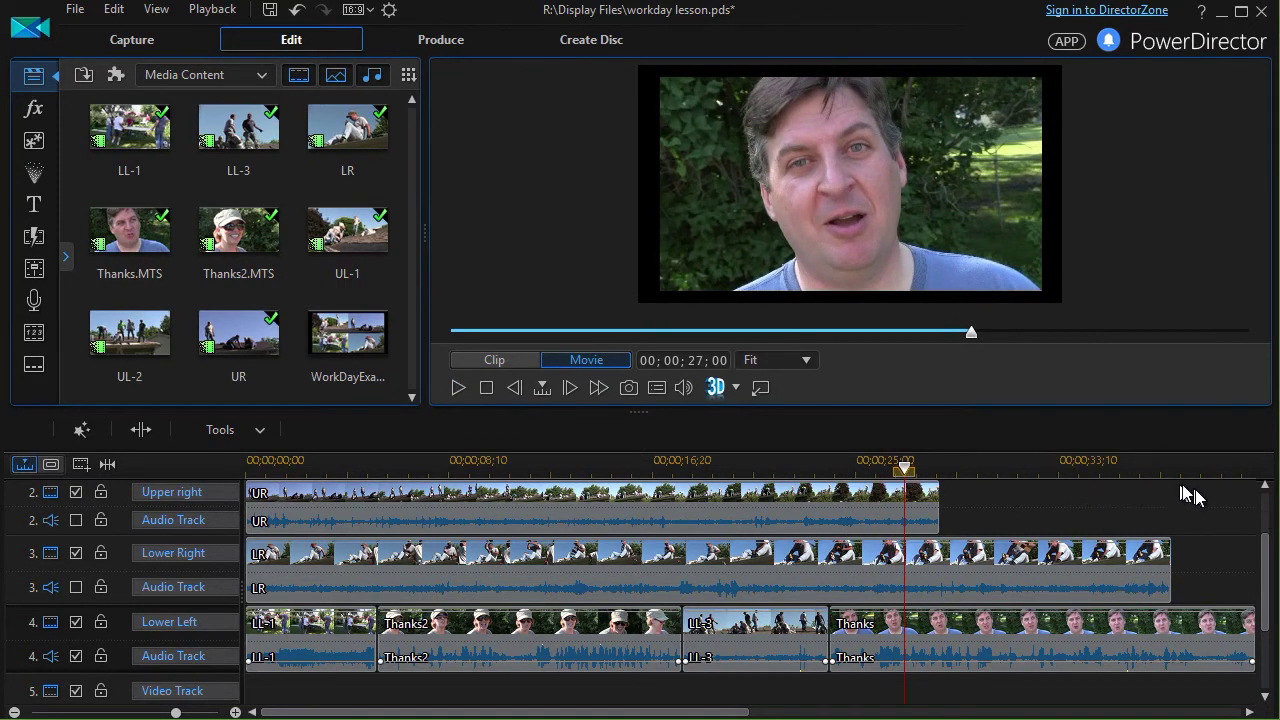